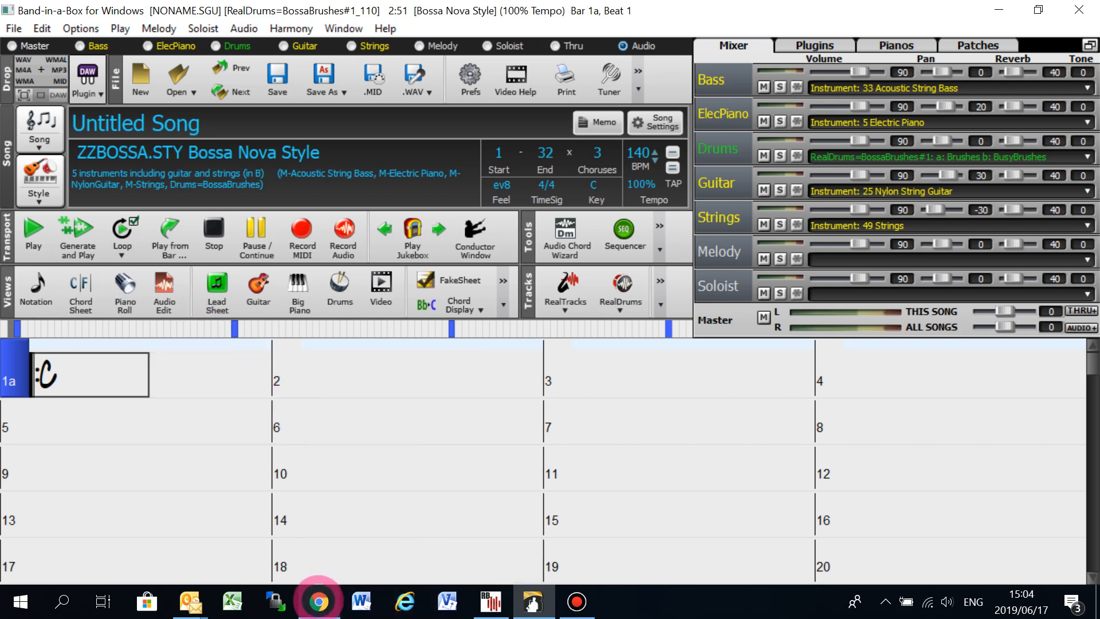
- Switch to Chrome to check the downloaded Gentrain.mid file, and return to Band-in-a-Box
{"action": "left_click", "coordinate": [318, 601]}
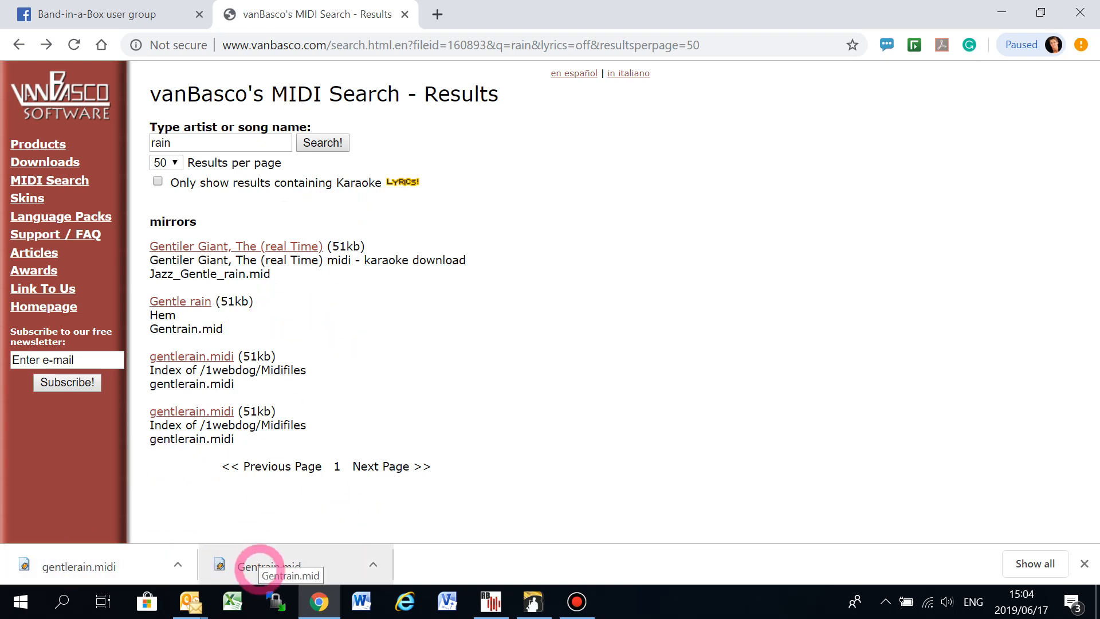
{"action": "mouse_move", "coordinate": [533, 601]}
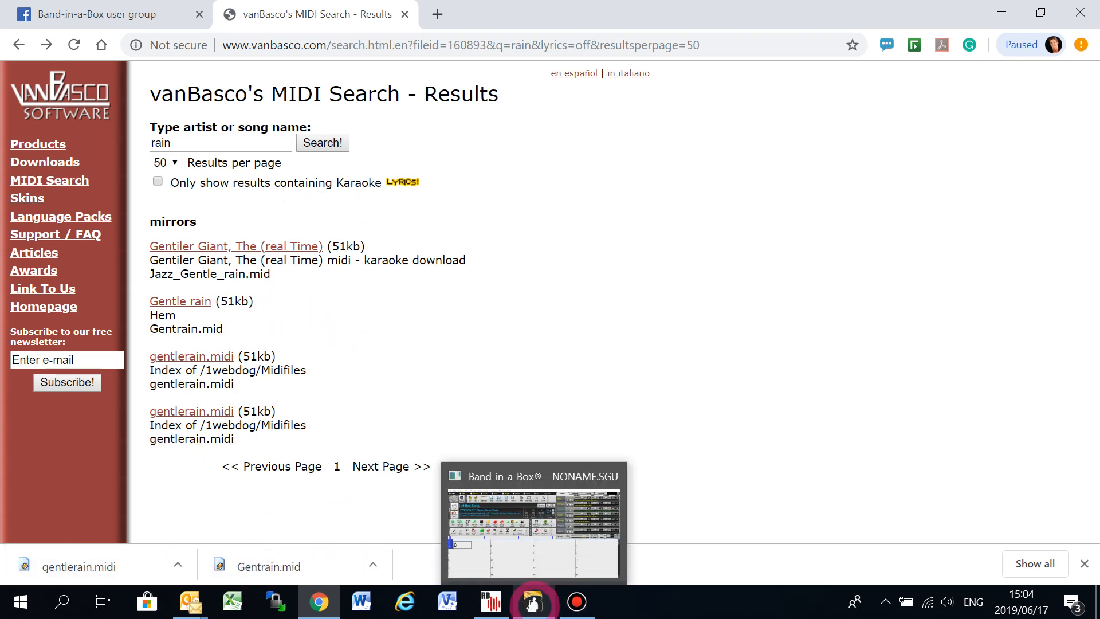
{"action": "left_click", "coordinate": [533, 601]}
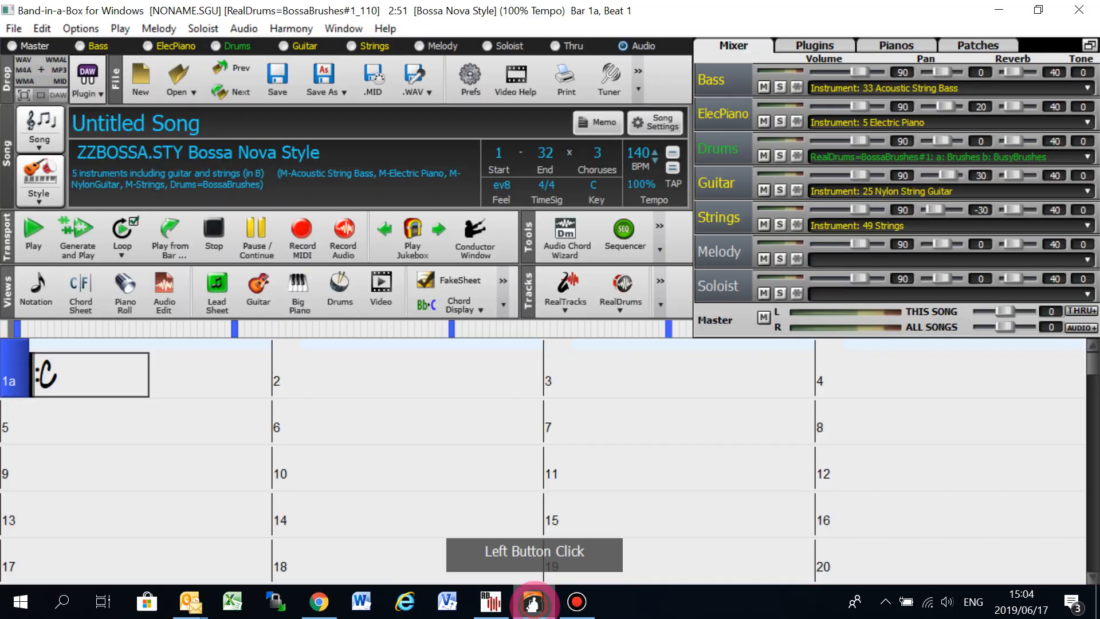
- Open the Gentrain MIDI file from the Downloads folder as the current song
{"action": "left_click", "coordinate": [13, 28]}
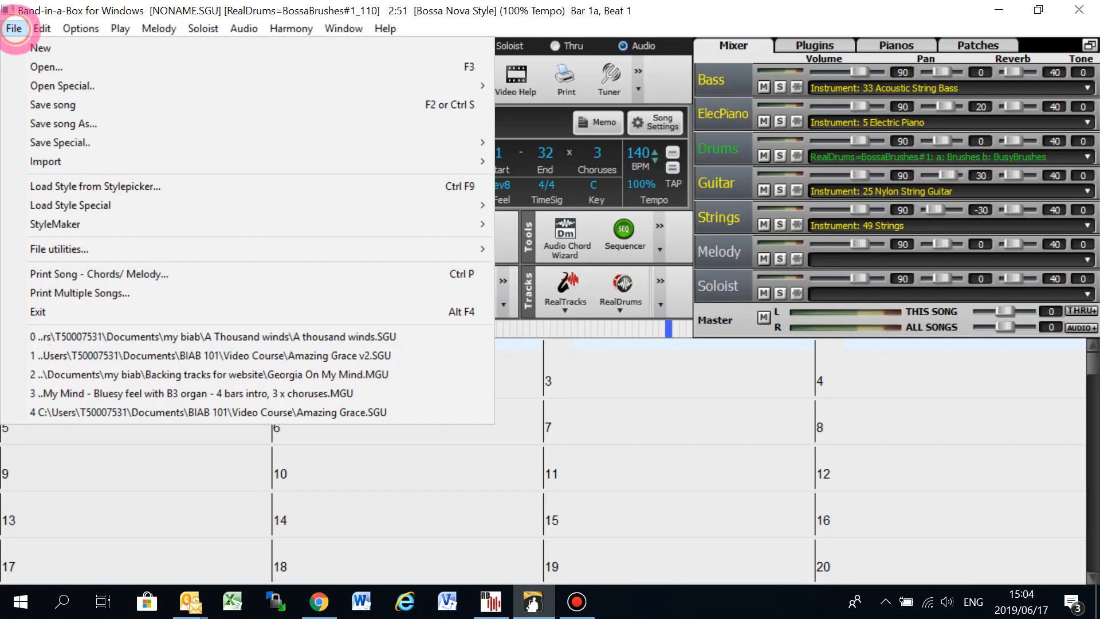
{"action": "left_click", "coordinate": [42, 66]}
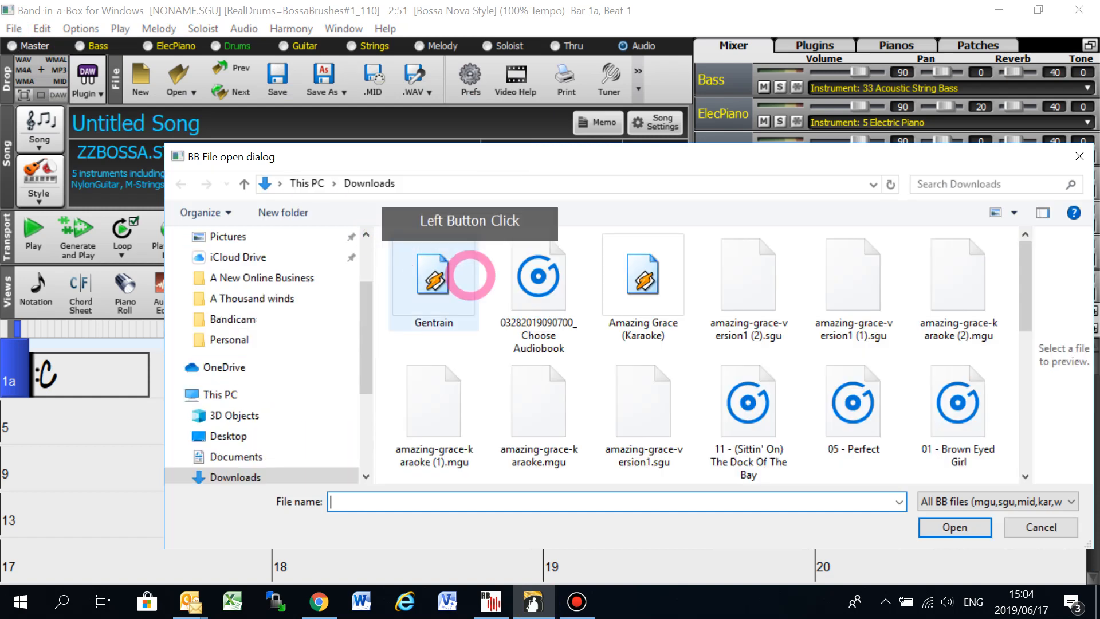
{"action": "double_click", "coordinate": [433, 281]}
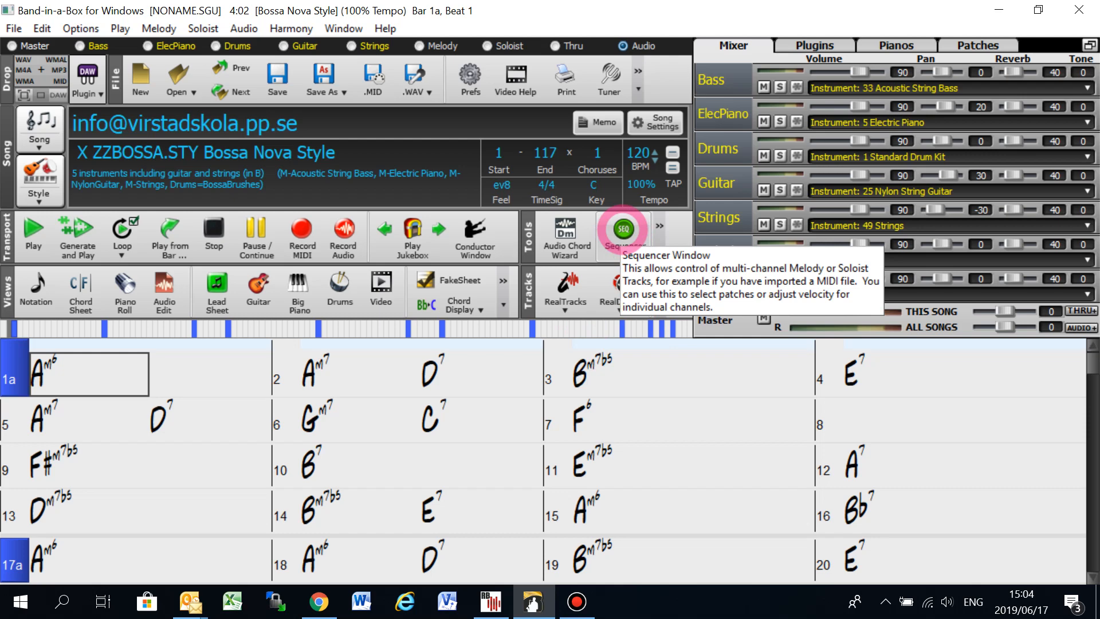
- Disable playback of every Melody track sequencer channel except channel 4, confirm, and generate and play the song briefly to audition it
{"action": "left_click", "coordinate": [624, 229]}
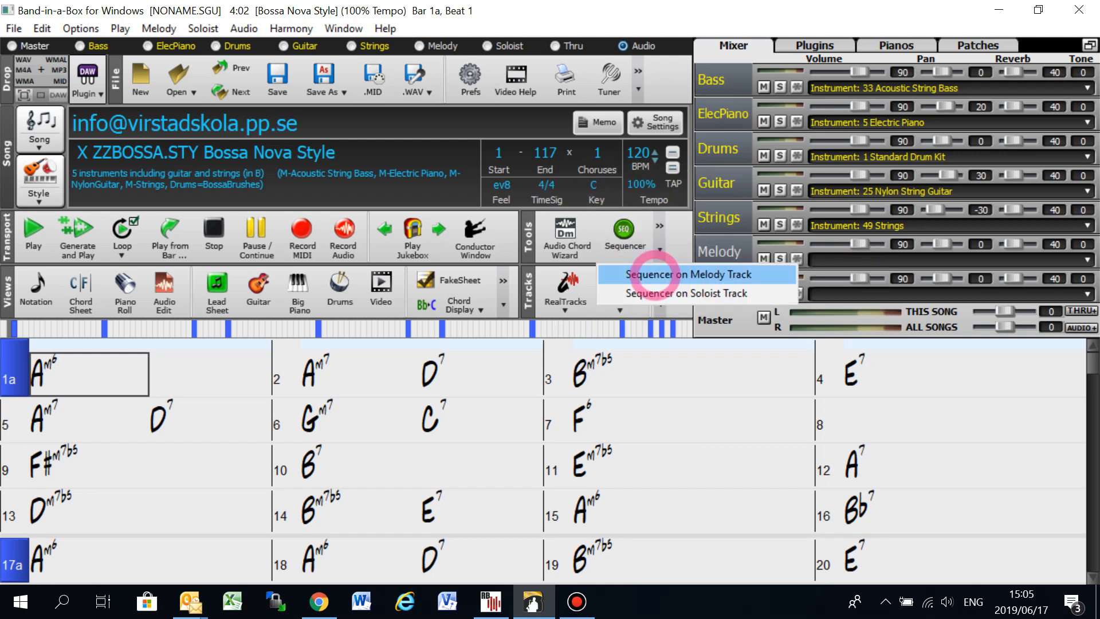
{"action": "left_click", "coordinate": [654, 274]}
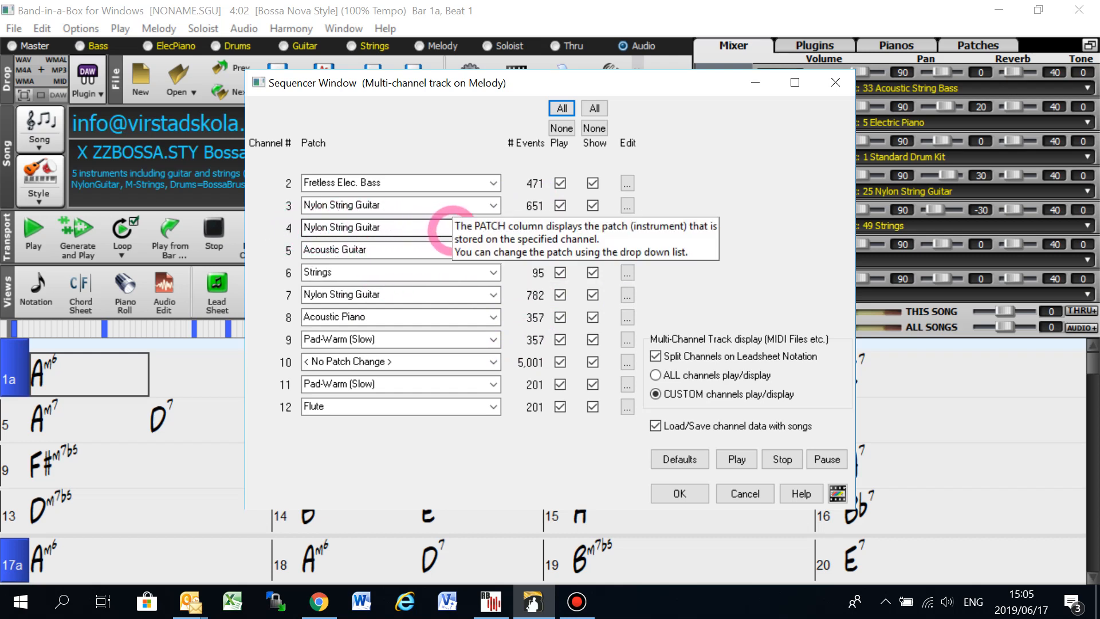
{"action": "left_click", "coordinate": [559, 182]}
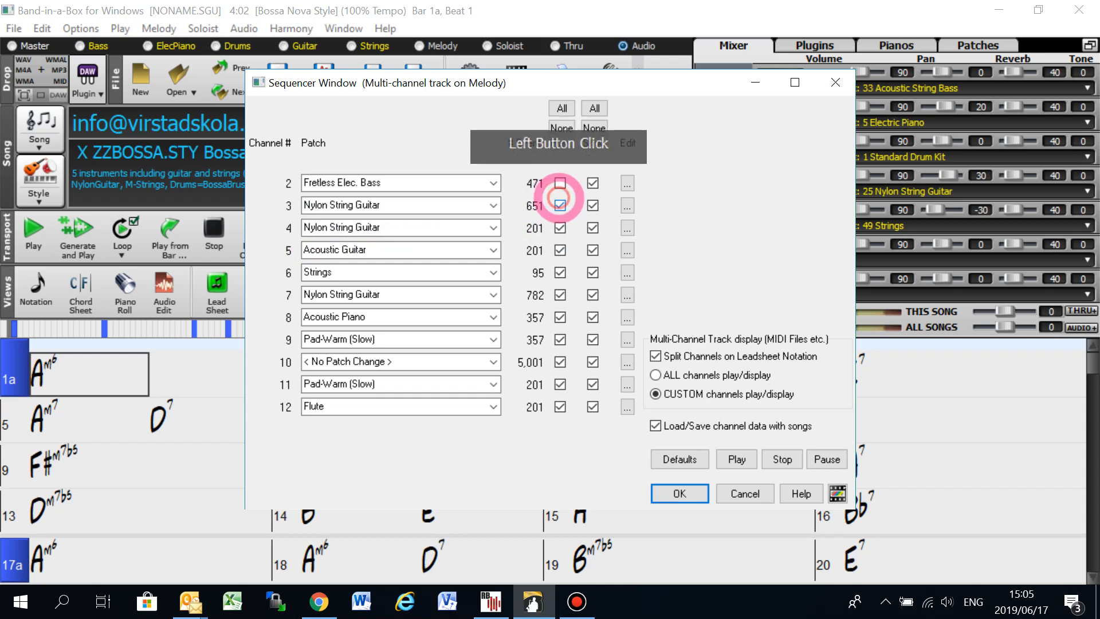
{"action": "left_click", "coordinate": [560, 205]}
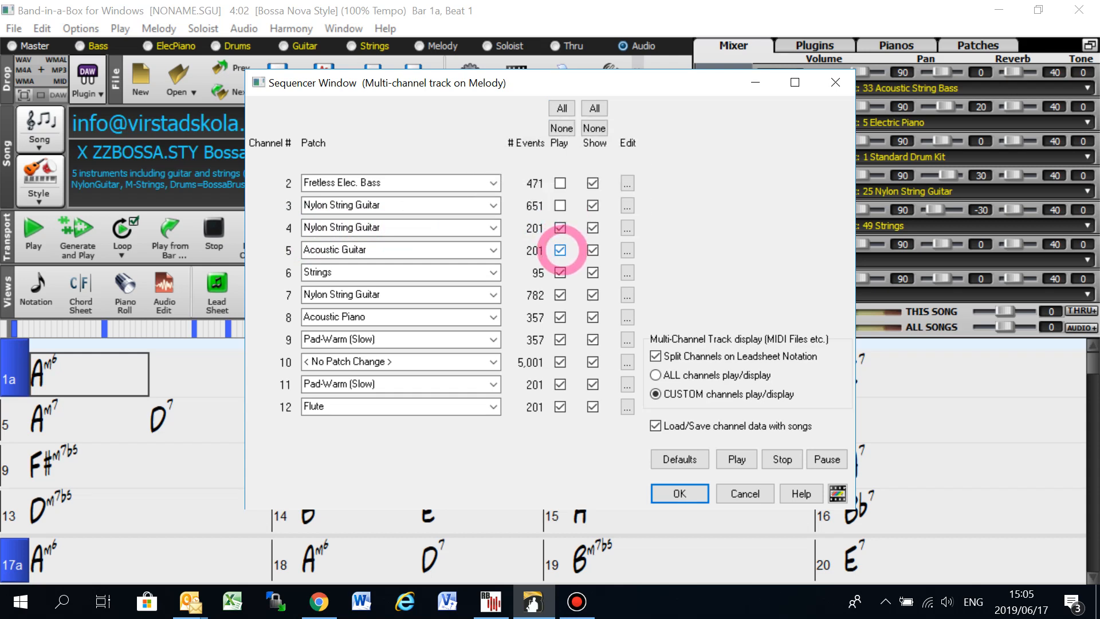
{"action": "left_click", "coordinate": [560, 249]}
{"action": "left_click", "coordinate": [561, 273]}
{"action": "left_click", "coordinate": [559, 294]}
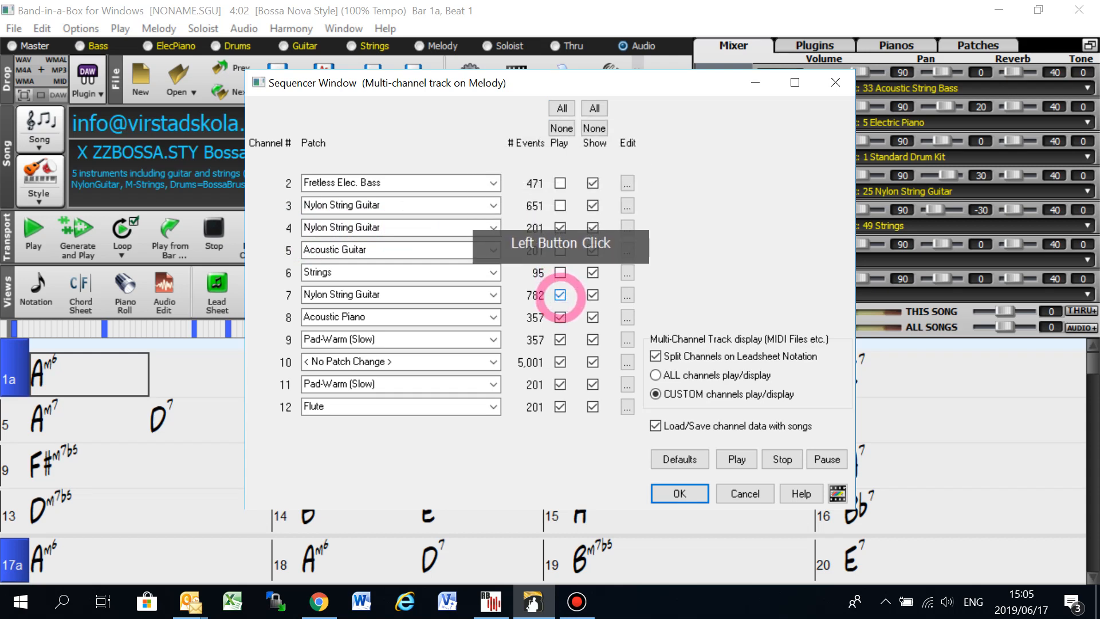
{"action": "left_click", "coordinate": [559, 317]}
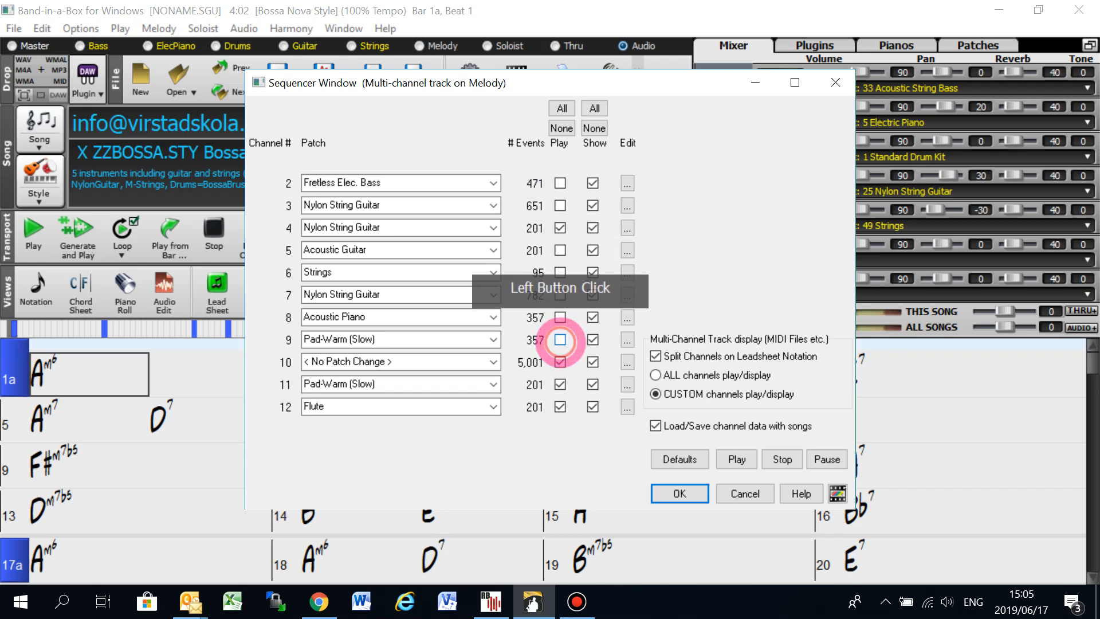
{"action": "left_click", "coordinate": [559, 362]}
{"action": "left_click", "coordinate": [560, 407]}
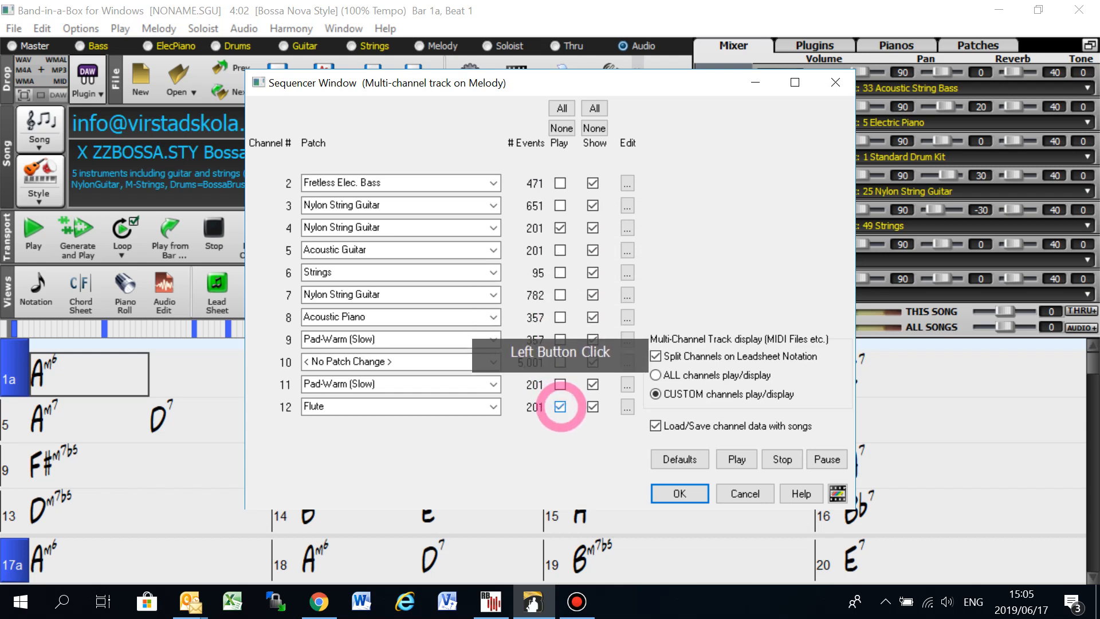
{"action": "left_click", "coordinate": [680, 494]}
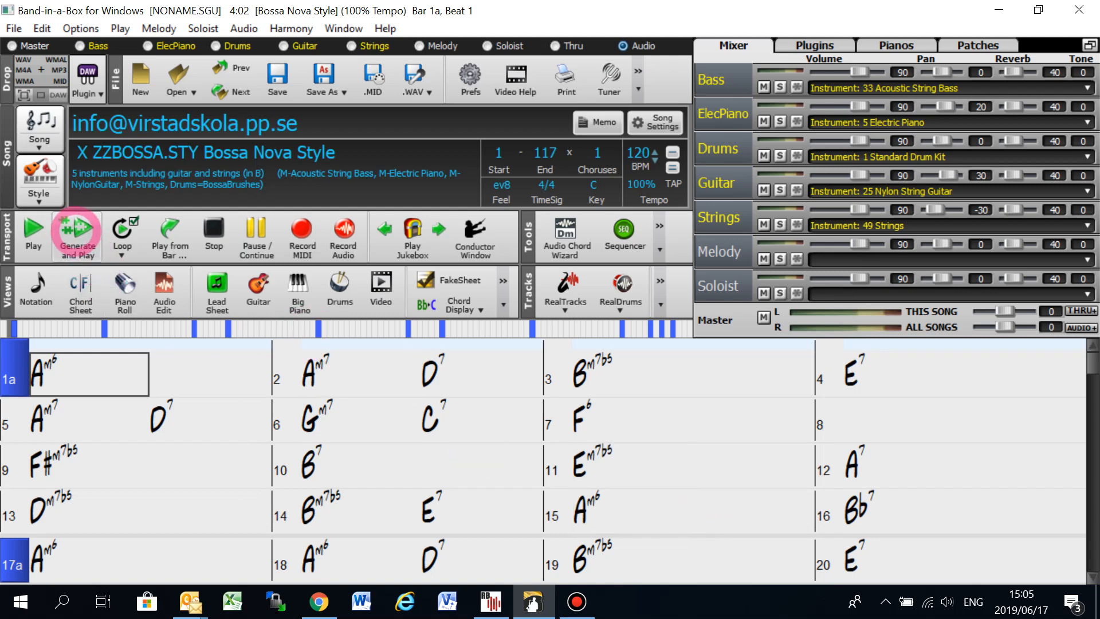
{"action": "left_click", "coordinate": [77, 230]}
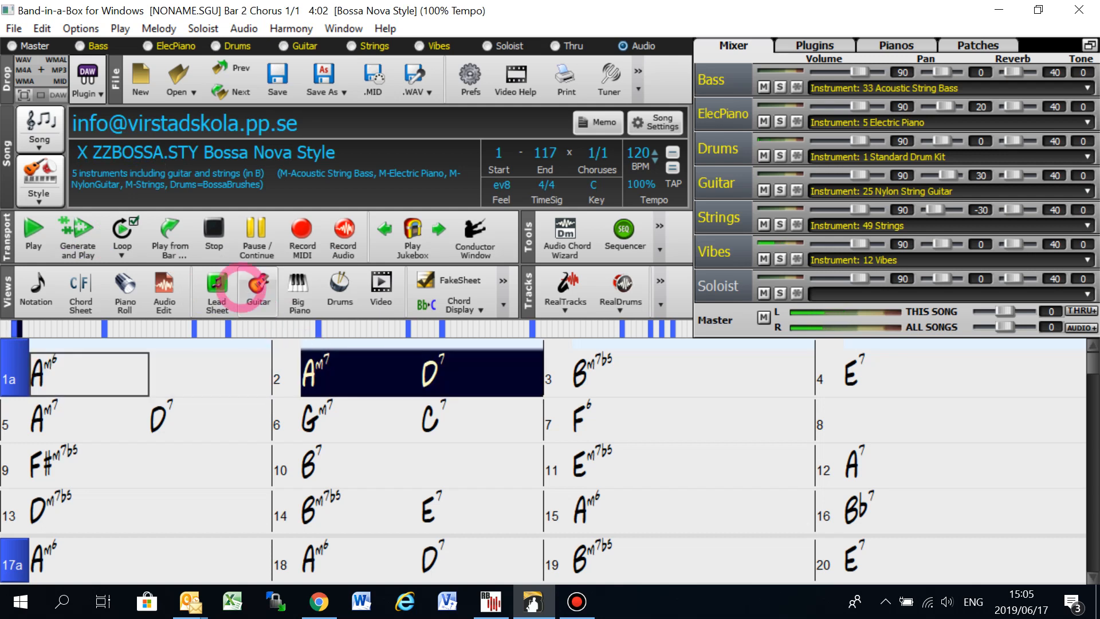
{"action": "left_click", "coordinate": [213, 229]}
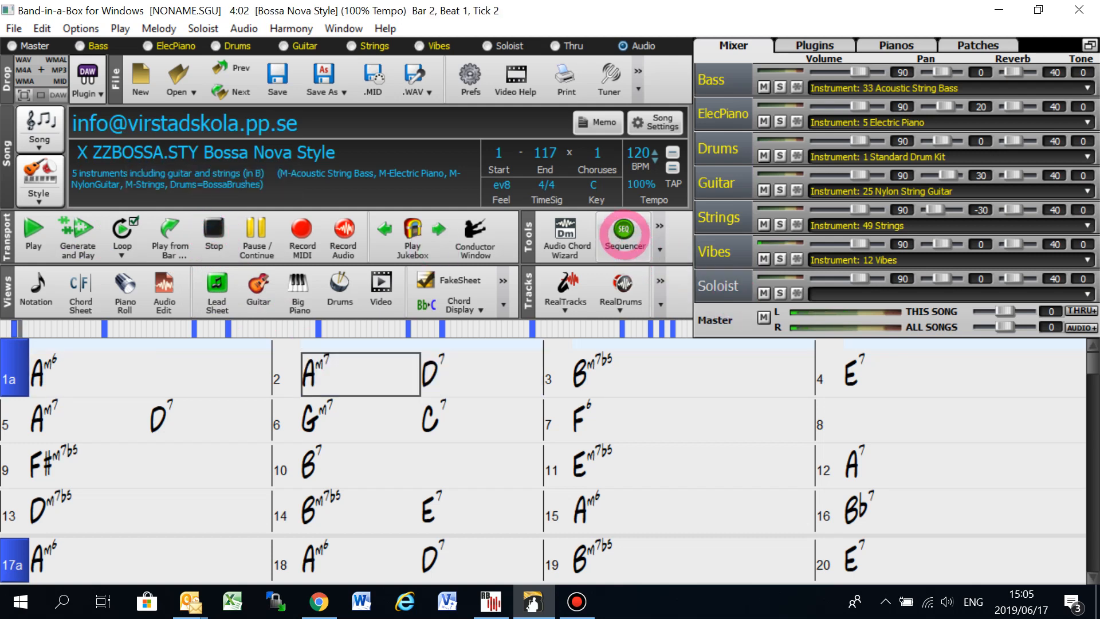
- Reopen the sequencer on the Melody track and delete channel 2 (Fretless Elec. Bass) and channel 3 (Nylon String Guitar)
{"action": "left_click", "coordinate": [624, 232]}
{"action": "left_click", "coordinate": [651, 272]}
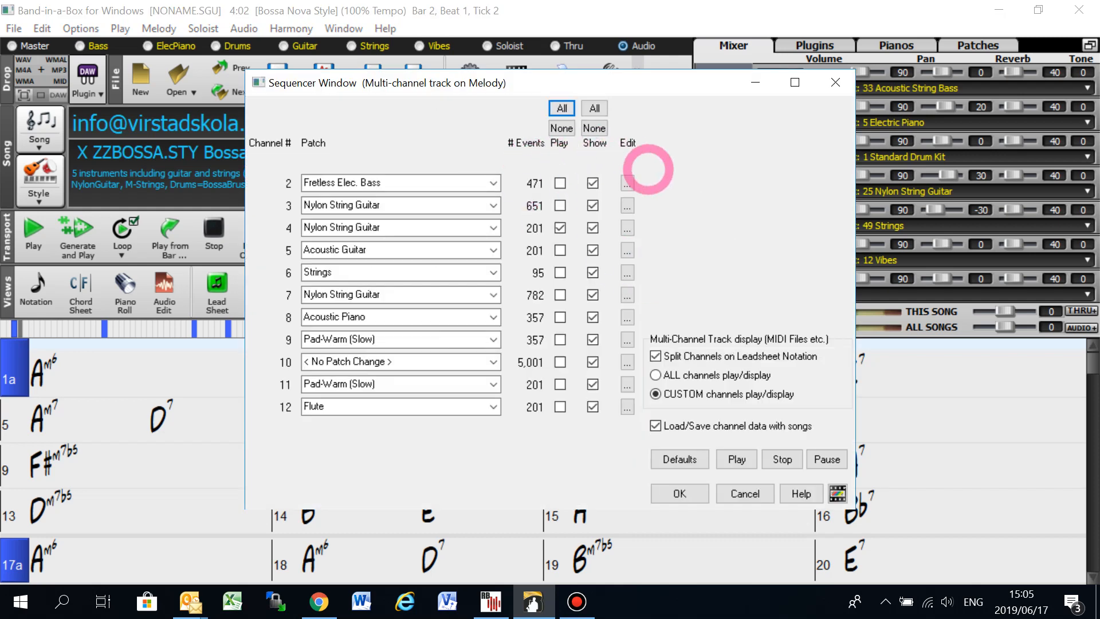
{"action": "left_click", "coordinate": [628, 183]}
{"action": "left_click", "coordinate": [634, 182]}
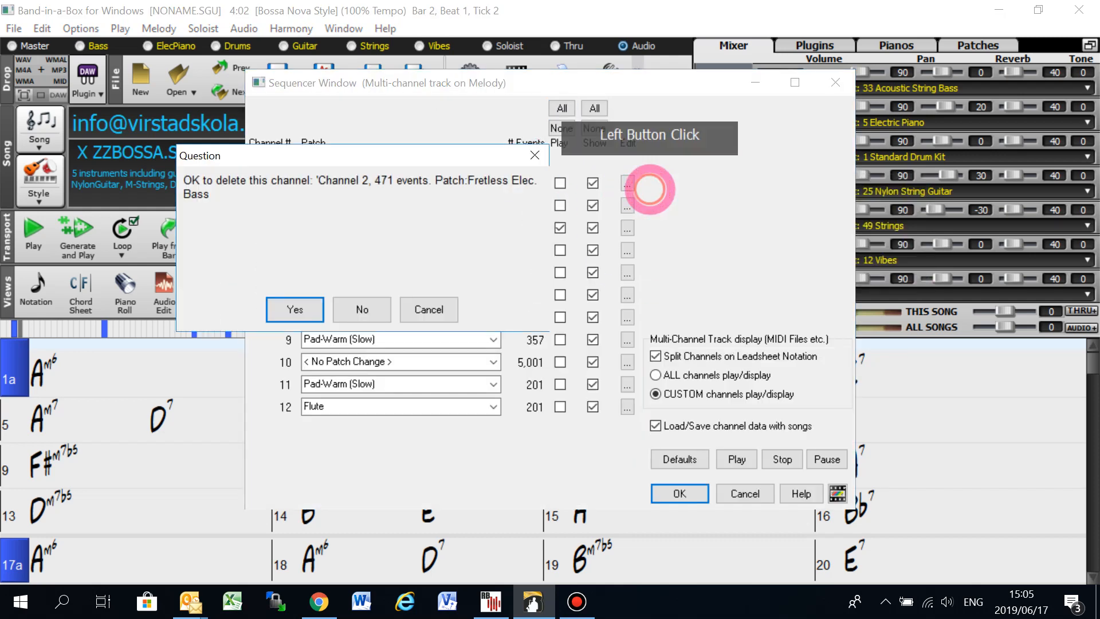
{"action": "left_click", "coordinate": [287, 310]}
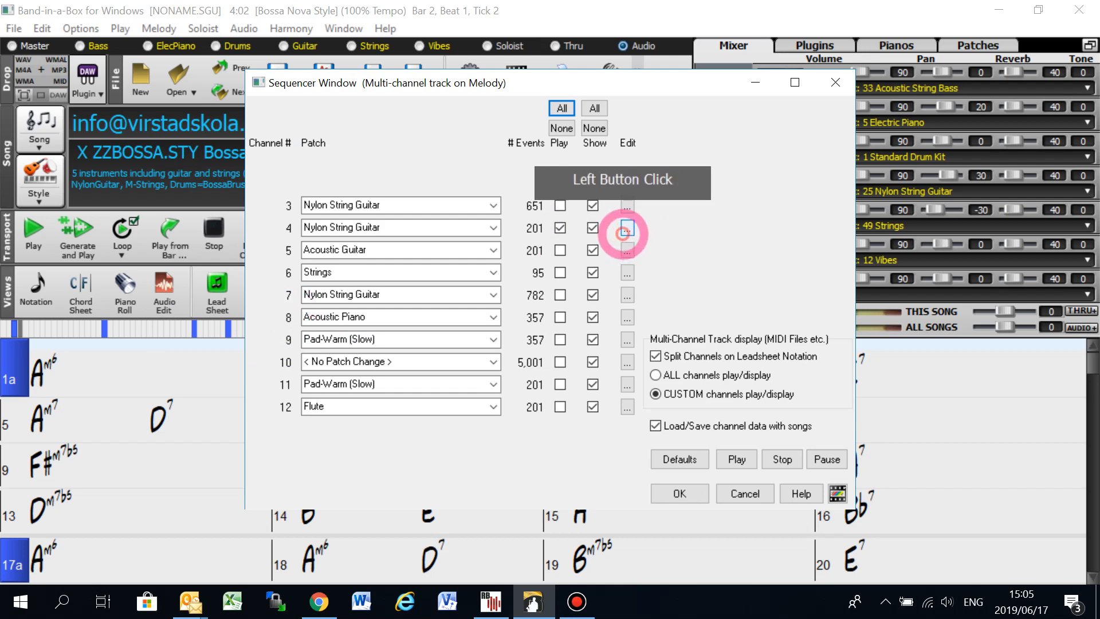
{"action": "left_click", "coordinate": [627, 205]}
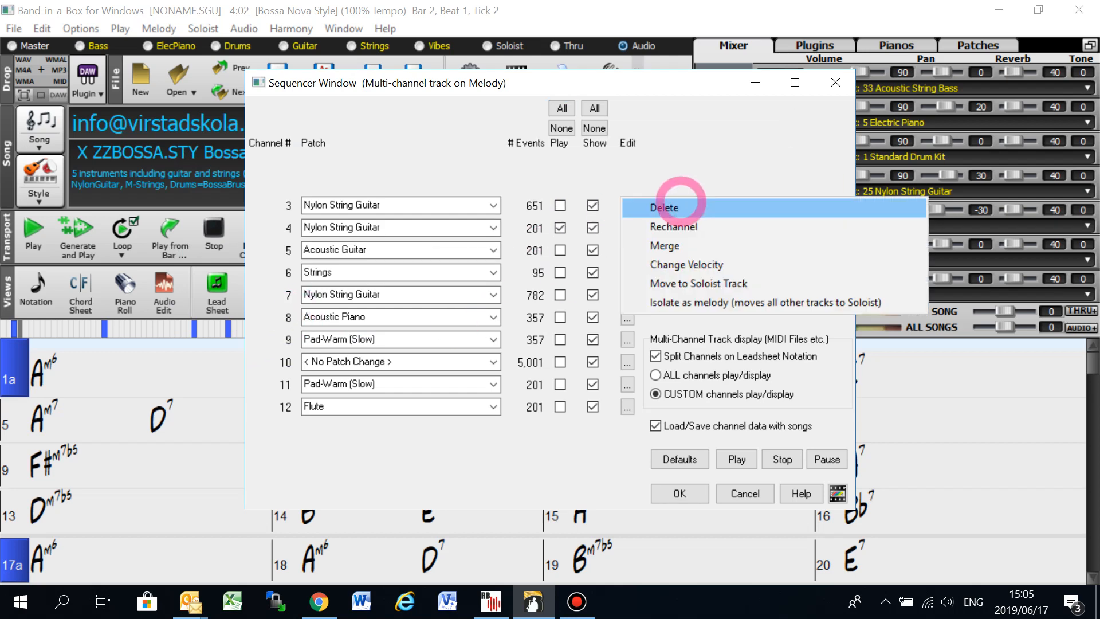
{"action": "left_click", "coordinate": [660, 208]}
{"action": "left_click", "coordinate": [288, 308]}
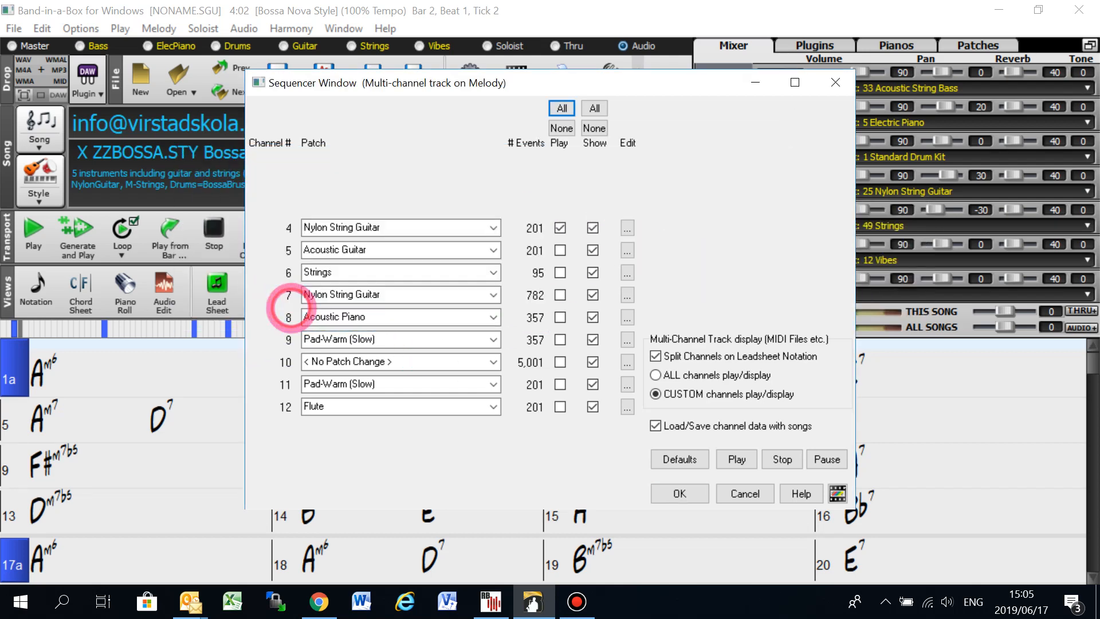
- Delete channel 5 (Acoustic Guitar) and channel 6 (Strings) from the Melody track
{"action": "left_click", "coordinate": [627, 250]}
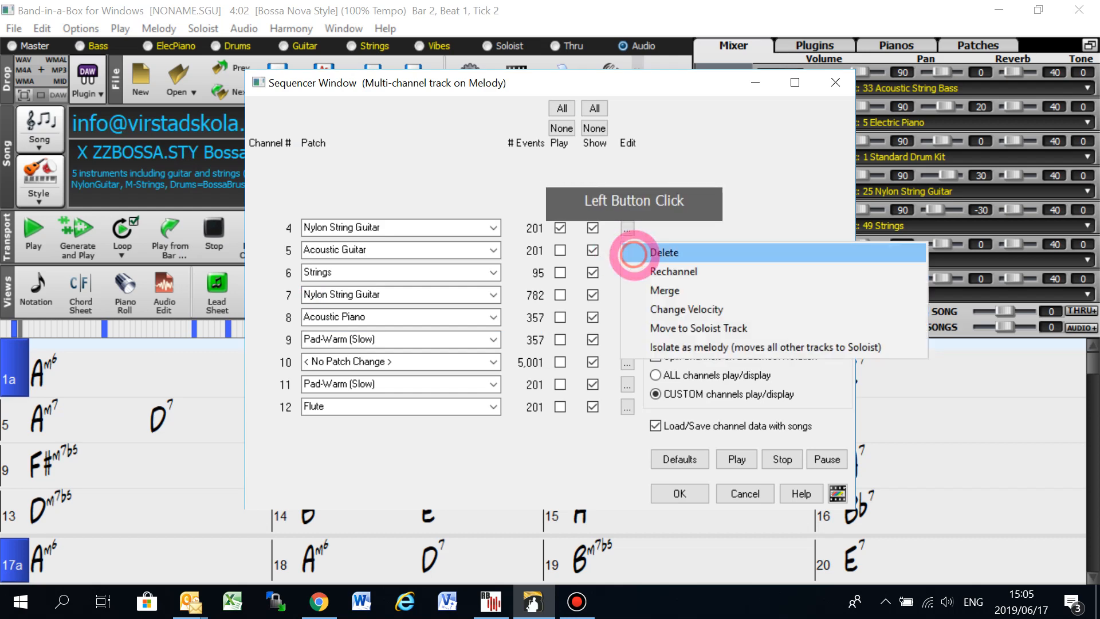
{"action": "left_click", "coordinate": [661, 252]}
{"action": "left_click", "coordinate": [278, 307]}
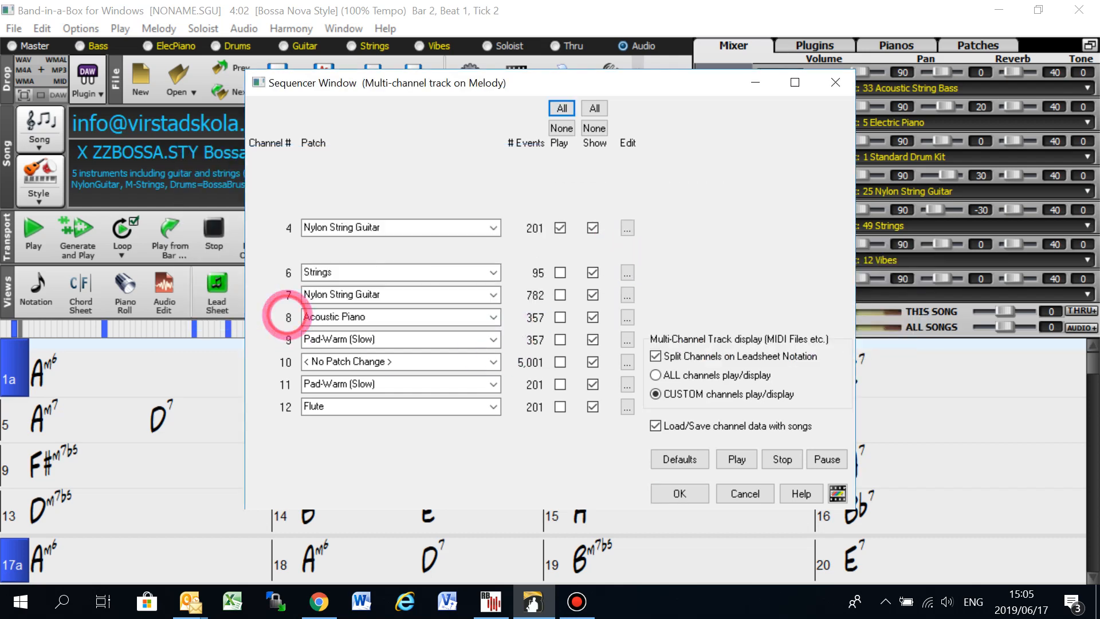
{"action": "left_click", "coordinate": [629, 273]}
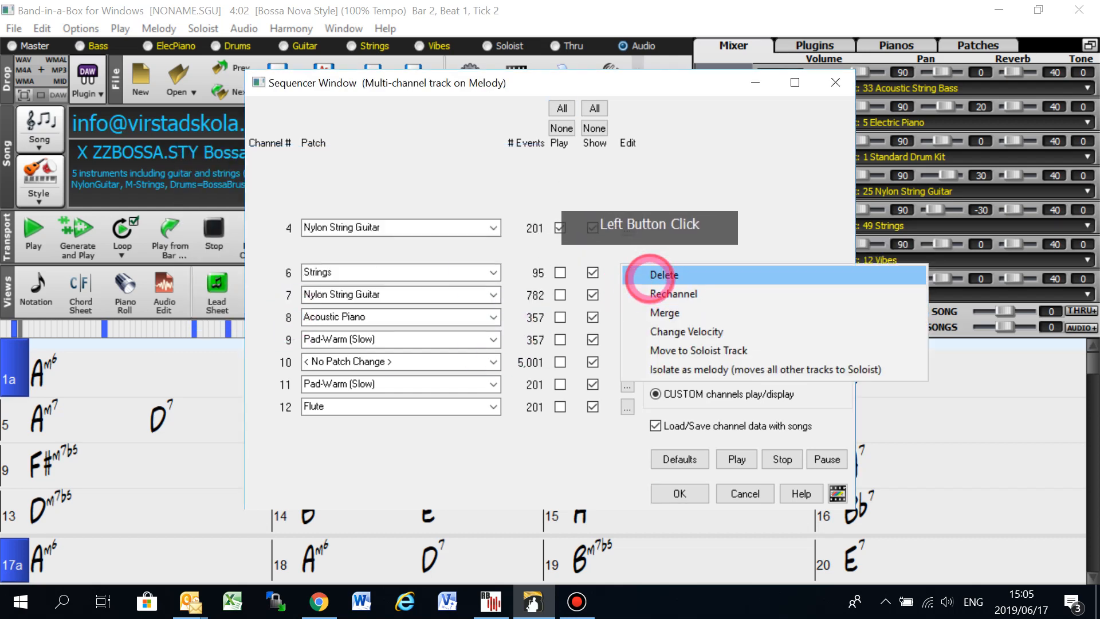
{"action": "left_click", "coordinate": [638, 273]}
{"action": "left_click", "coordinate": [294, 310]}
- Delete channel 7 (Nylon String Guitar) and channel 8 (Acoustic Piano) from the Melody track
{"action": "left_click", "coordinate": [628, 294]}
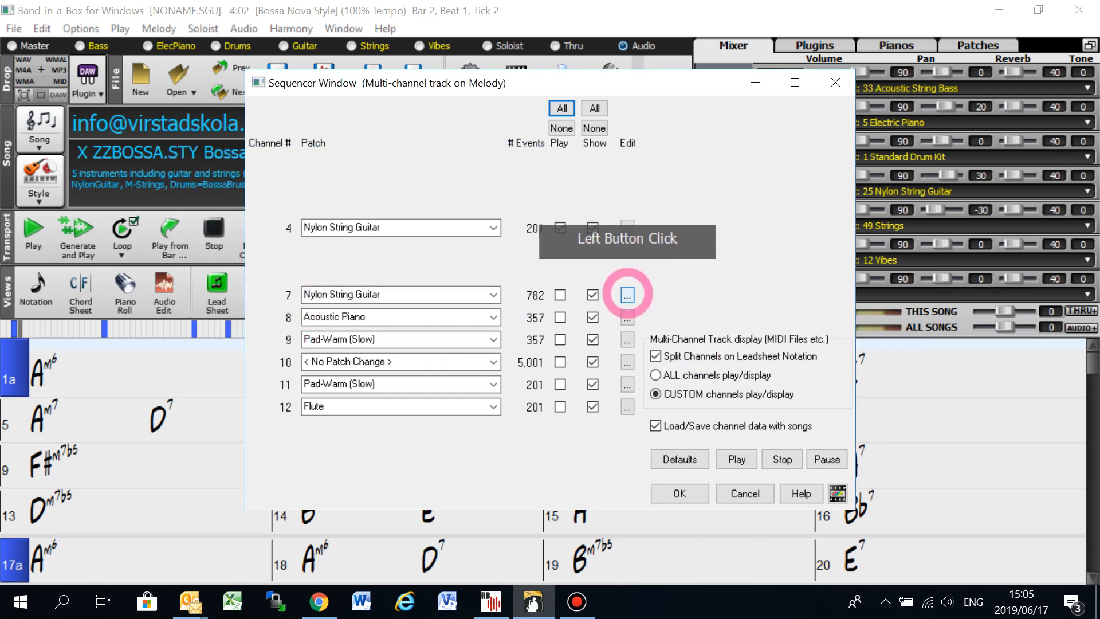
{"action": "left_click", "coordinate": [663, 296]}
{"action": "left_click", "coordinate": [295, 310]}
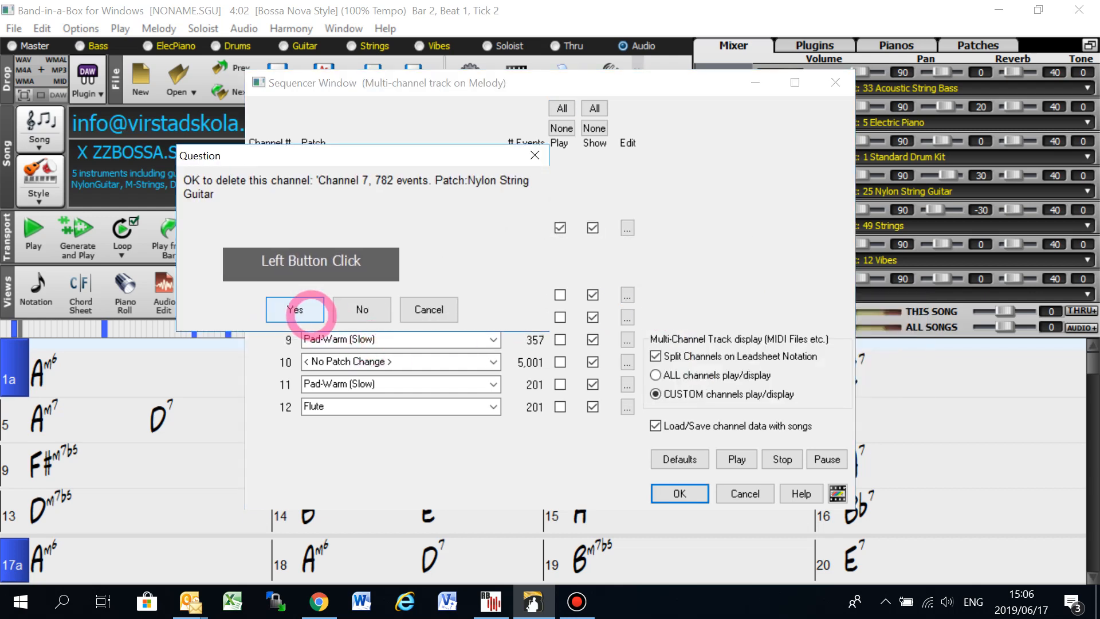
{"action": "left_click", "coordinate": [628, 317]}
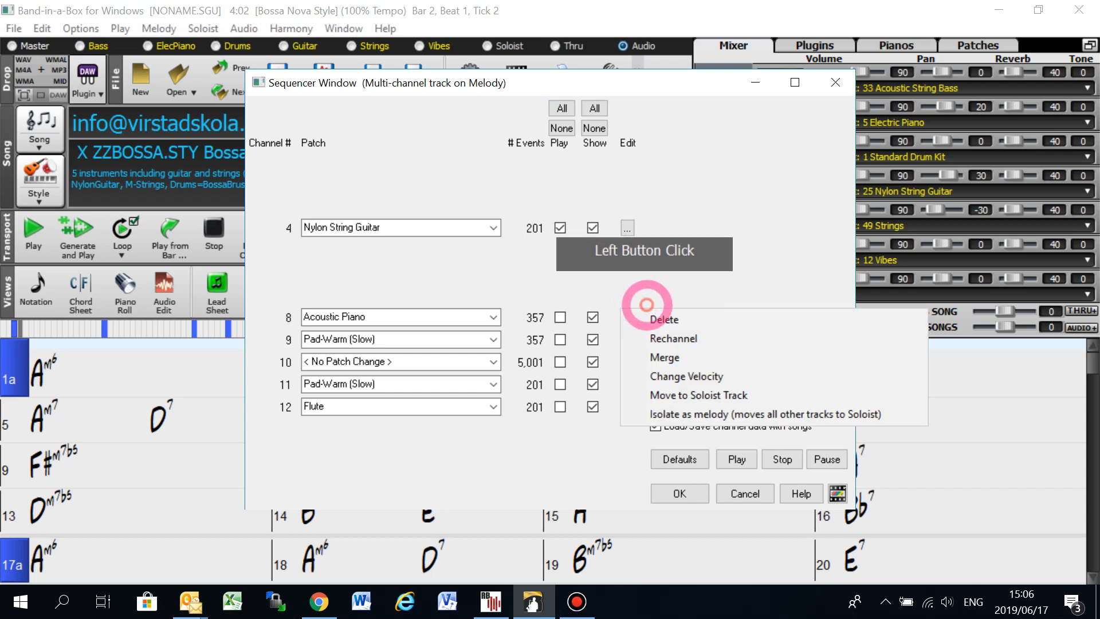
{"action": "left_click", "coordinate": [651, 321]}
{"action": "left_click", "coordinate": [293, 310]}
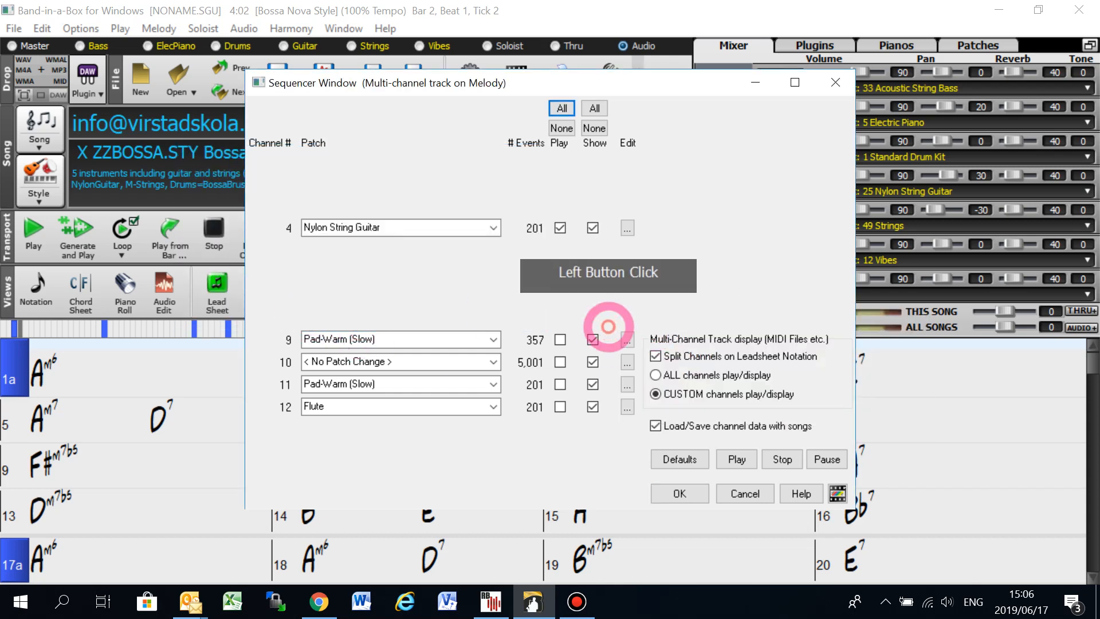
- Delete channel 9 (Pad-Warm (Slow)) and channel 10 (No Patch Change) from the Melody track
{"action": "left_click", "coordinate": [627, 339]}
{"action": "left_click", "coordinate": [651, 344]}
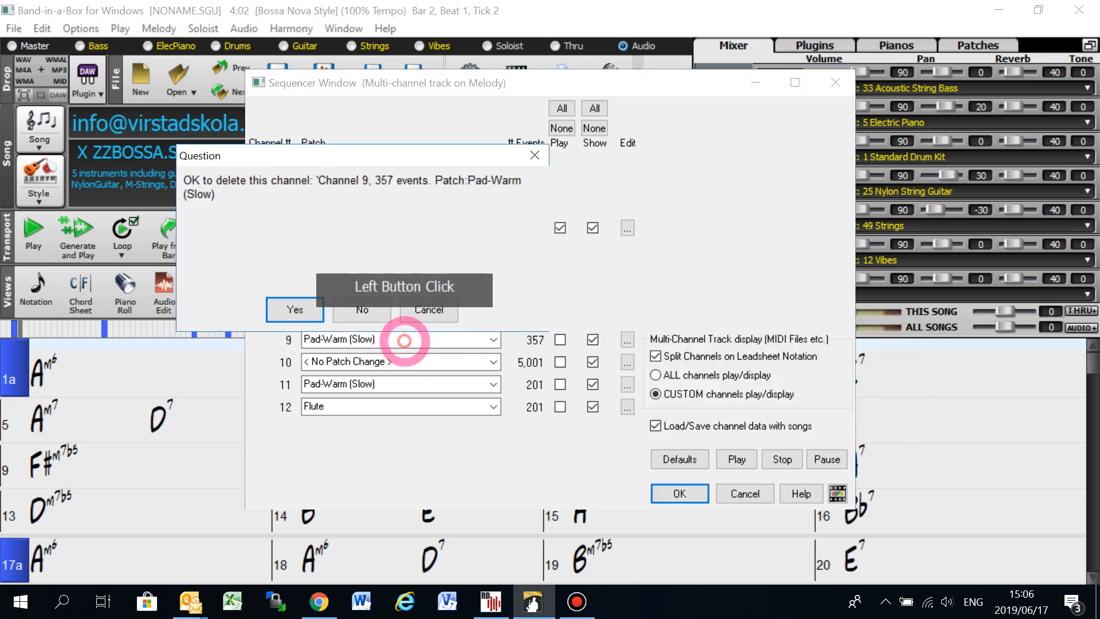
{"action": "left_click", "coordinate": [295, 310]}
{"action": "left_click", "coordinate": [628, 362]}
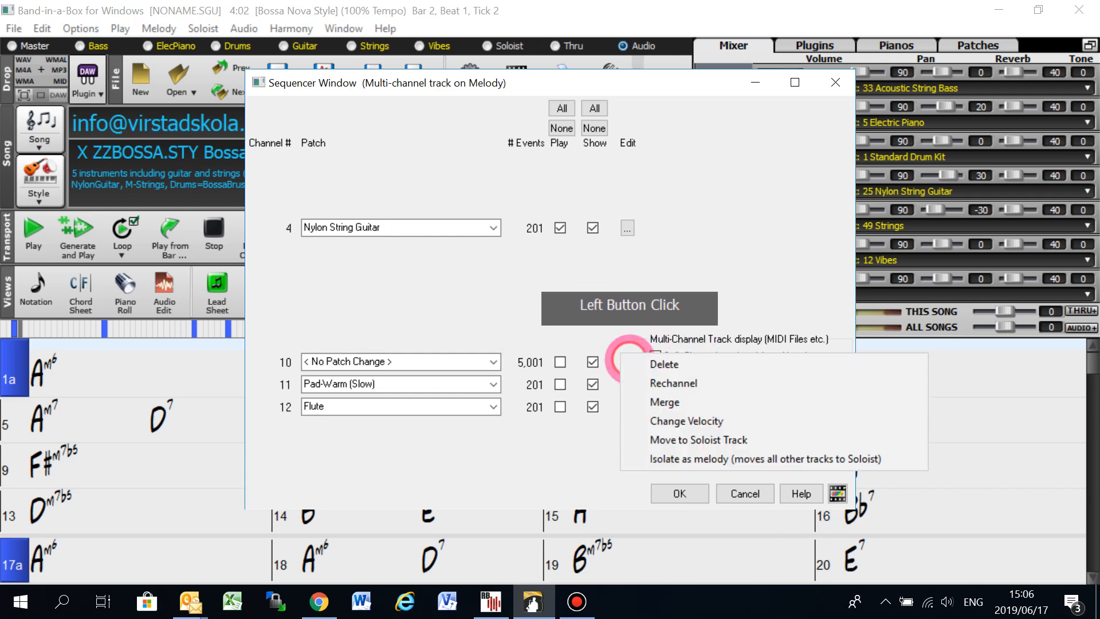
{"action": "left_click", "coordinate": [664, 364]}
{"action": "left_click", "coordinate": [299, 309]}
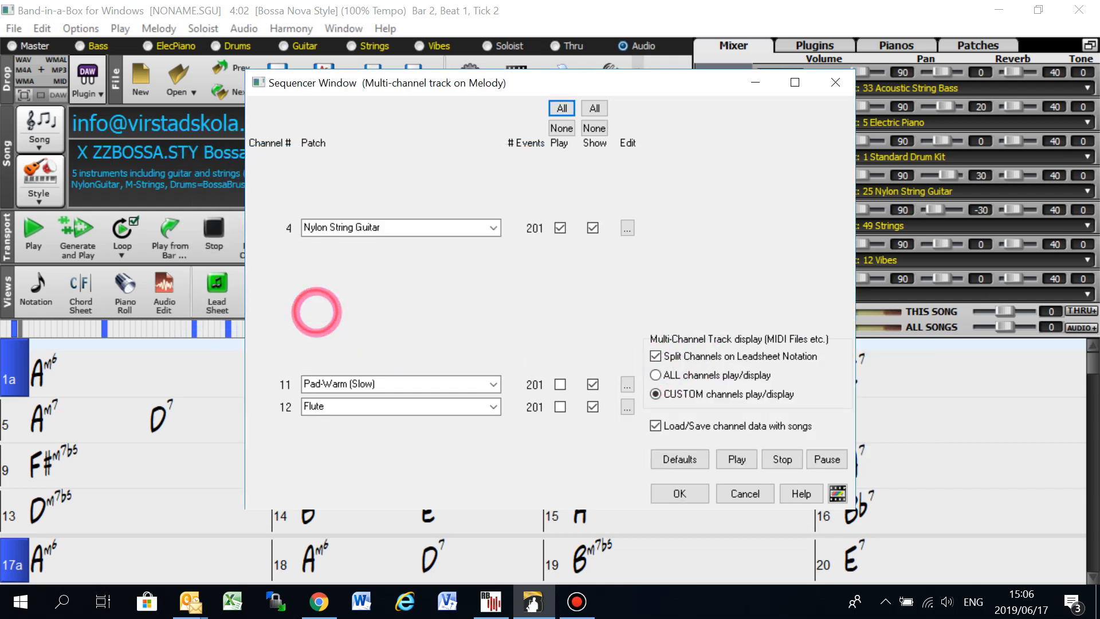
- Delete channel 11 (Pad-Warm (Slow)) and channel 12 (Flute), keeping only channel 4 on the Melody track
{"action": "left_click", "coordinate": [627, 384]}
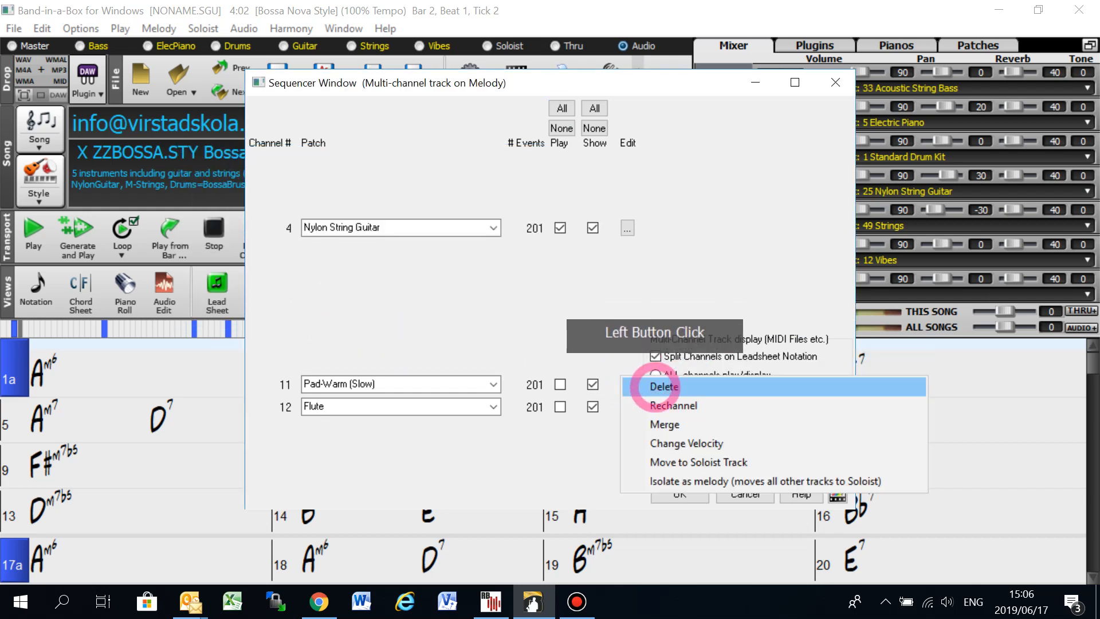
{"action": "left_click", "coordinate": [654, 387]}
{"action": "left_click", "coordinate": [294, 309]}
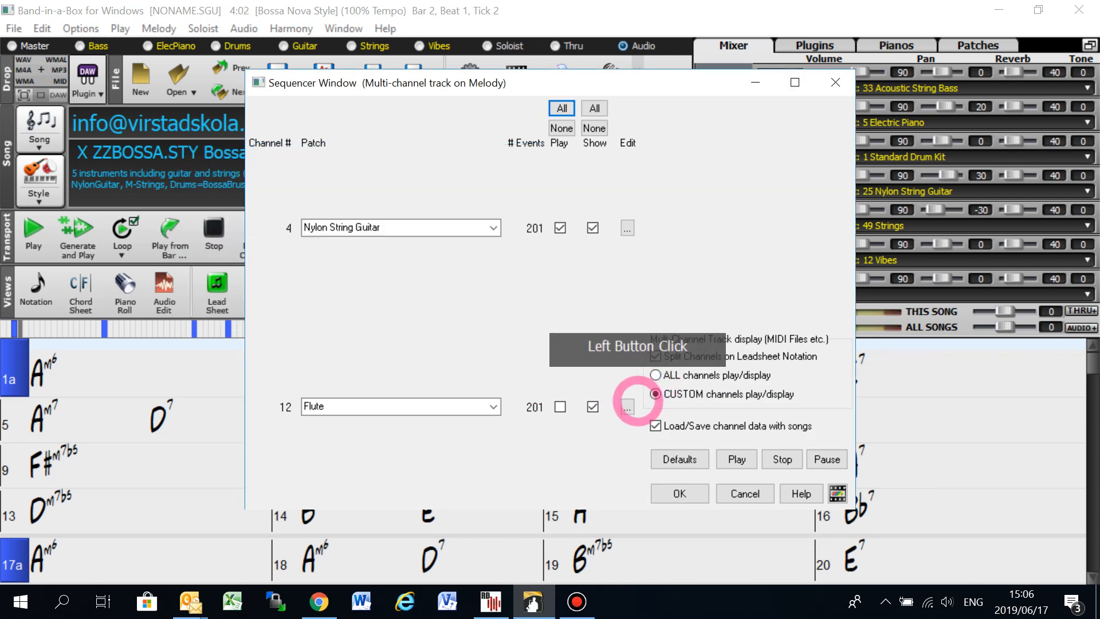
{"action": "left_click", "coordinate": [627, 407]}
{"action": "left_click", "coordinate": [651, 409]}
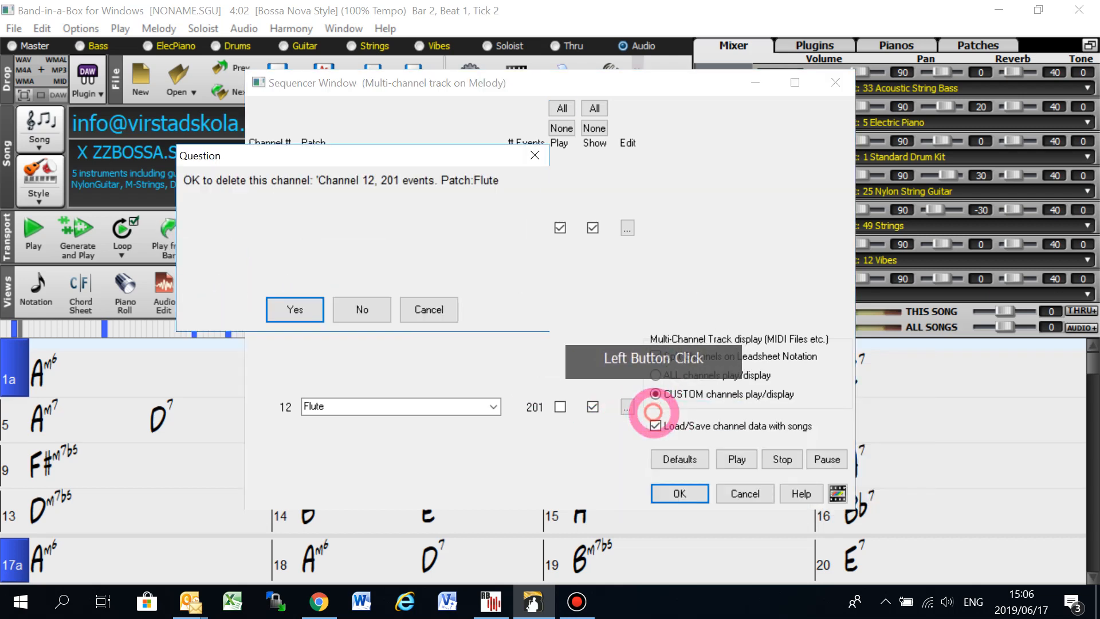
{"action": "left_click", "coordinate": [294, 309]}
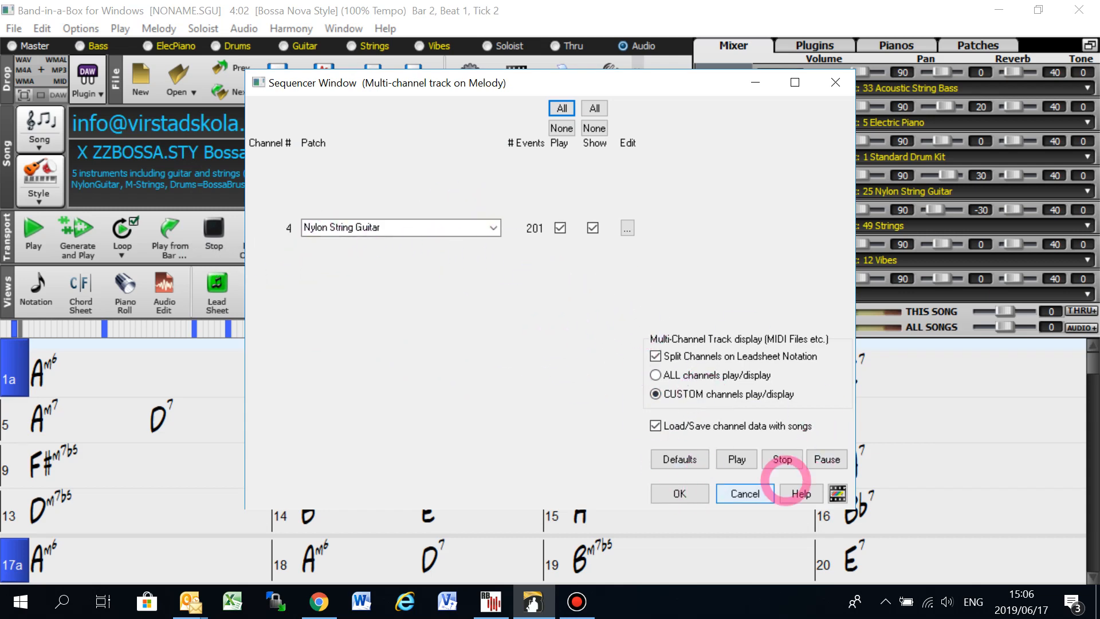
- Accept the reduced channel list for the Melody track and set its track type back to single channel
{"action": "left_click", "coordinate": [679, 493]}
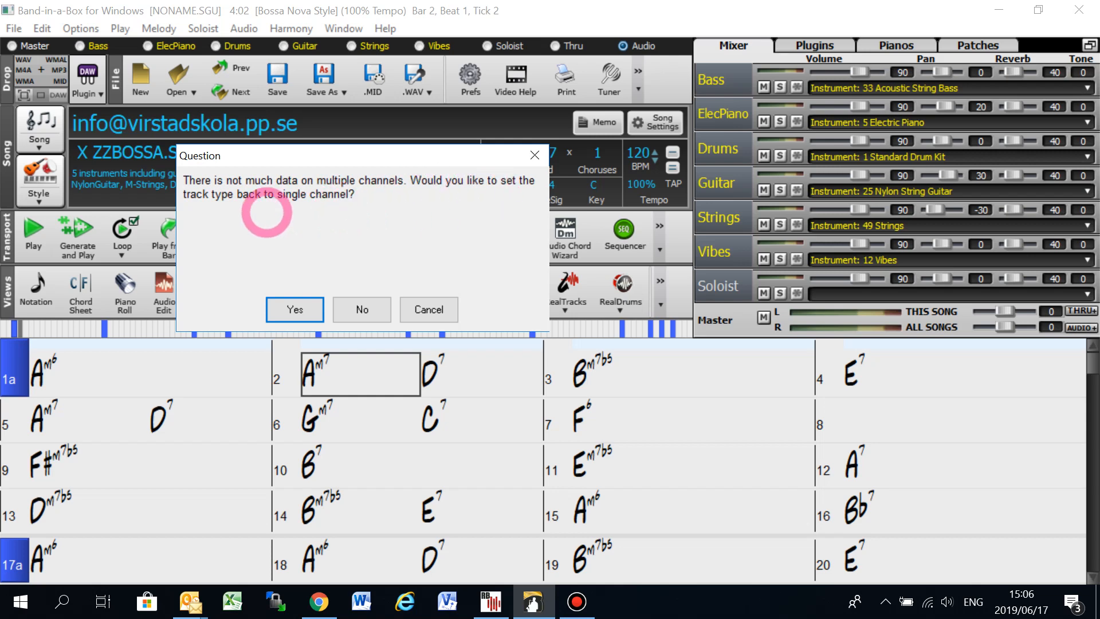
{"action": "left_click", "coordinate": [296, 310]}
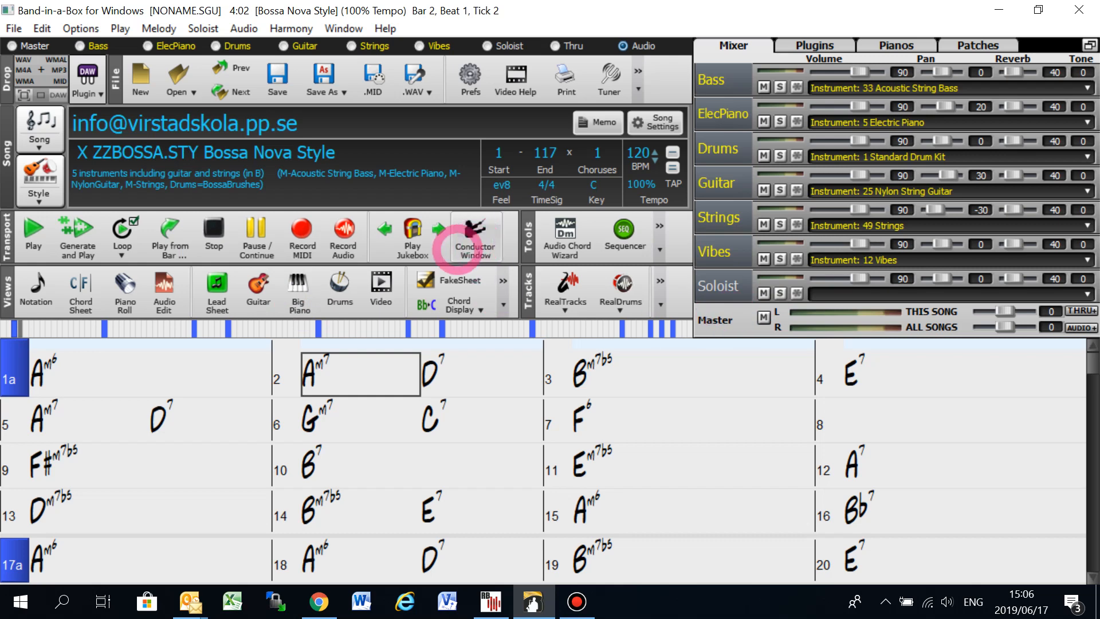
- Browse all styles in the StylePicker, clear its filters, and filter the styles by the song title "The Gentle Rain"
{"action": "left_click", "coordinate": [39, 204]}
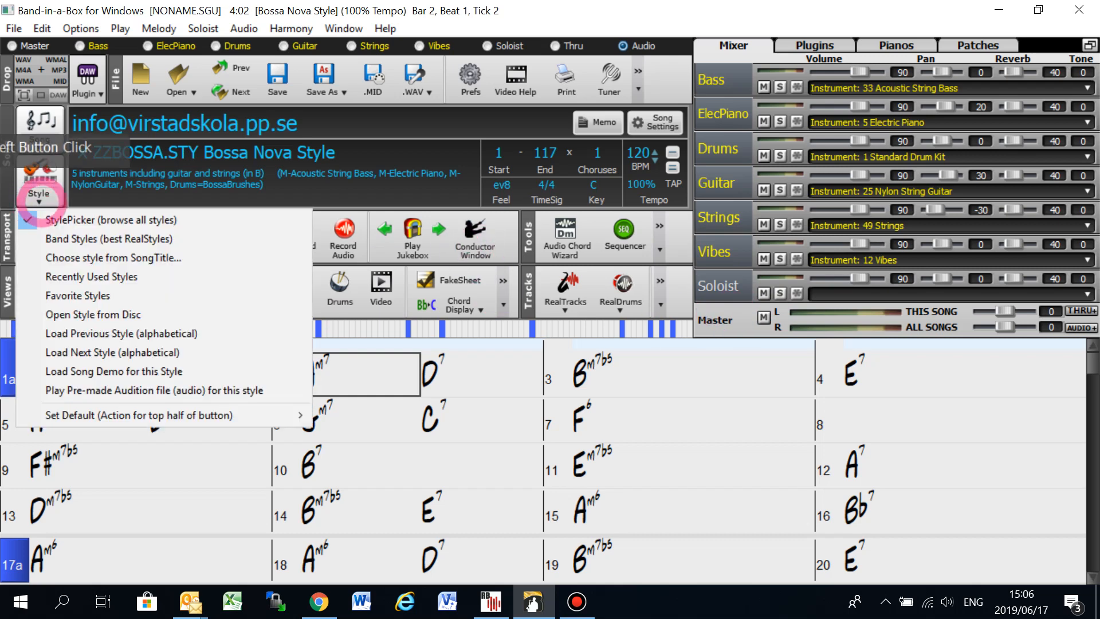
{"action": "left_click", "coordinate": [36, 216]}
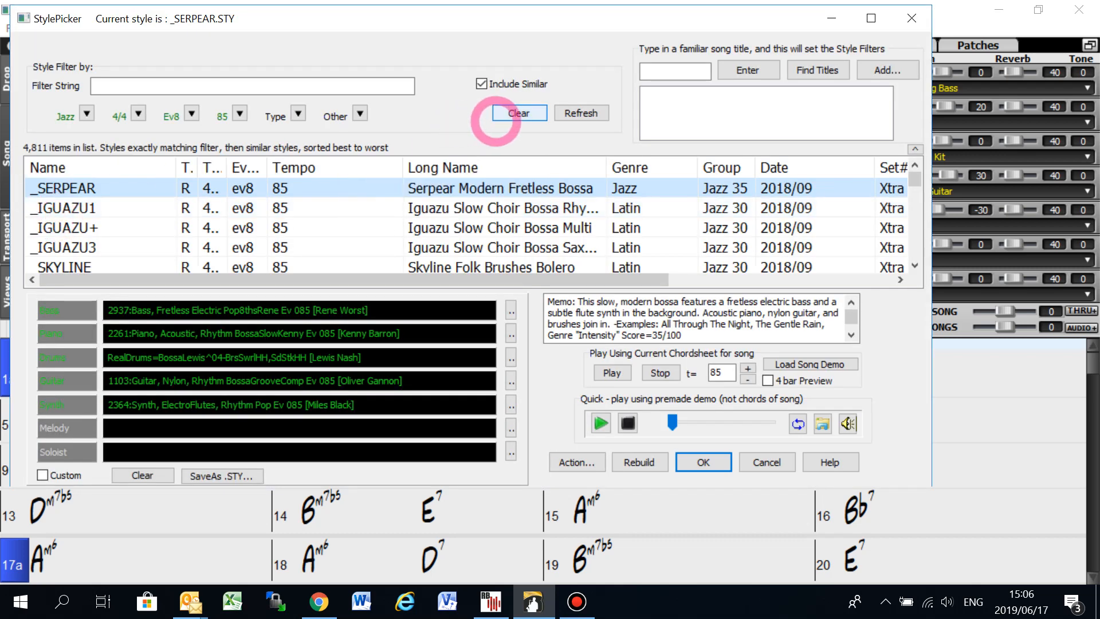
{"action": "left_click", "coordinate": [517, 113]}
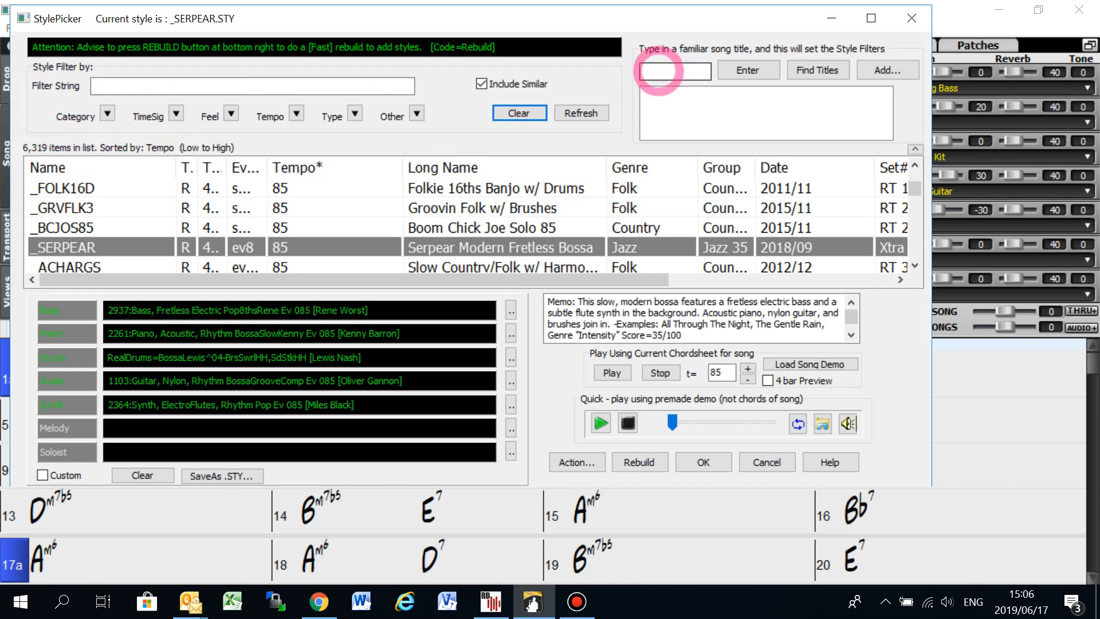
{"action": "left_click", "coordinate": [660, 72]}
{"action": "type", "text": "gen"}
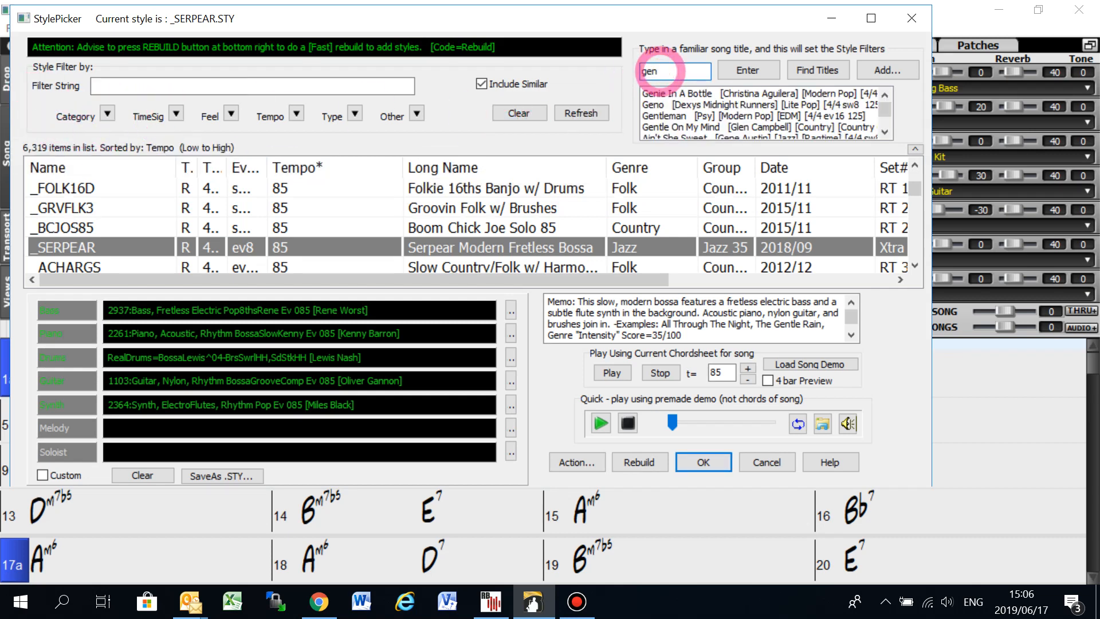
{"action": "type", "text": "r"}
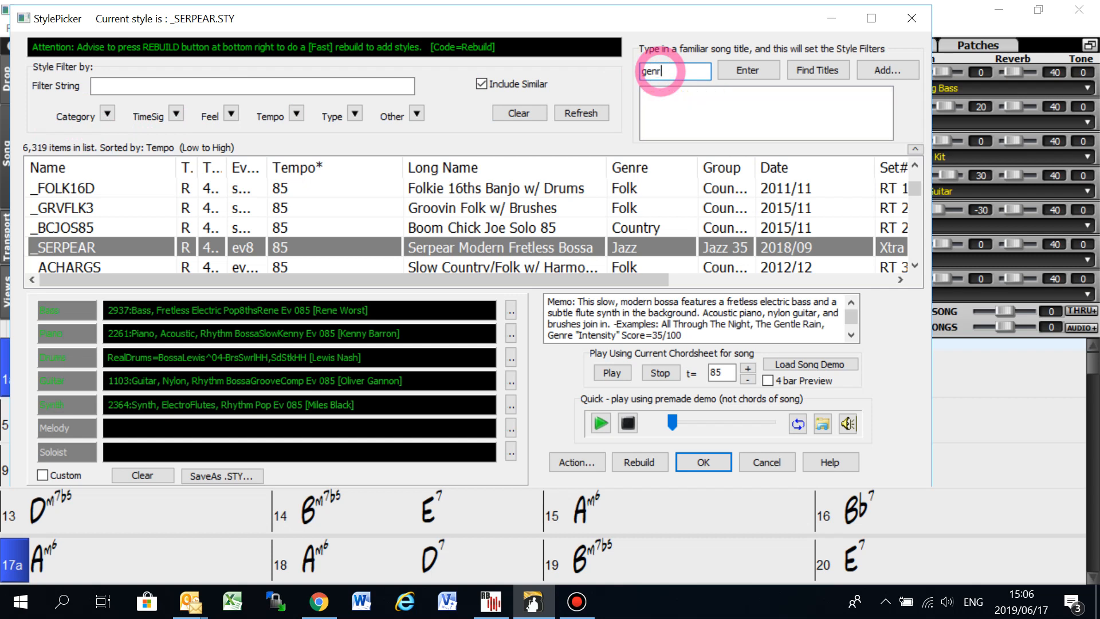
{"action": "key", "text": "BackSpace"}
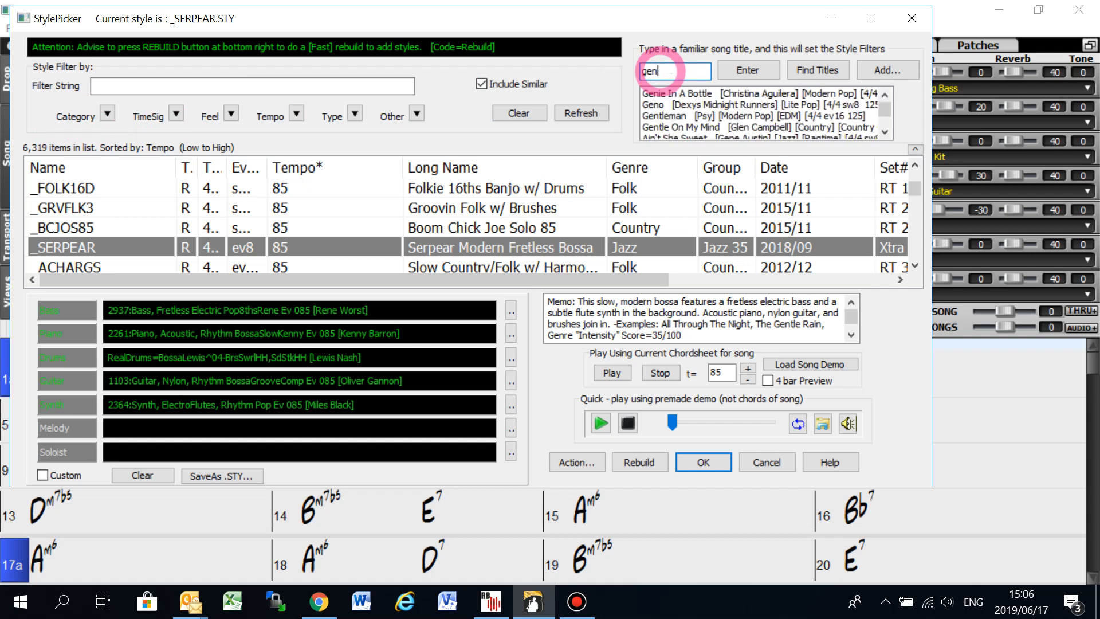
{"action": "type", "text": "tle rain"}
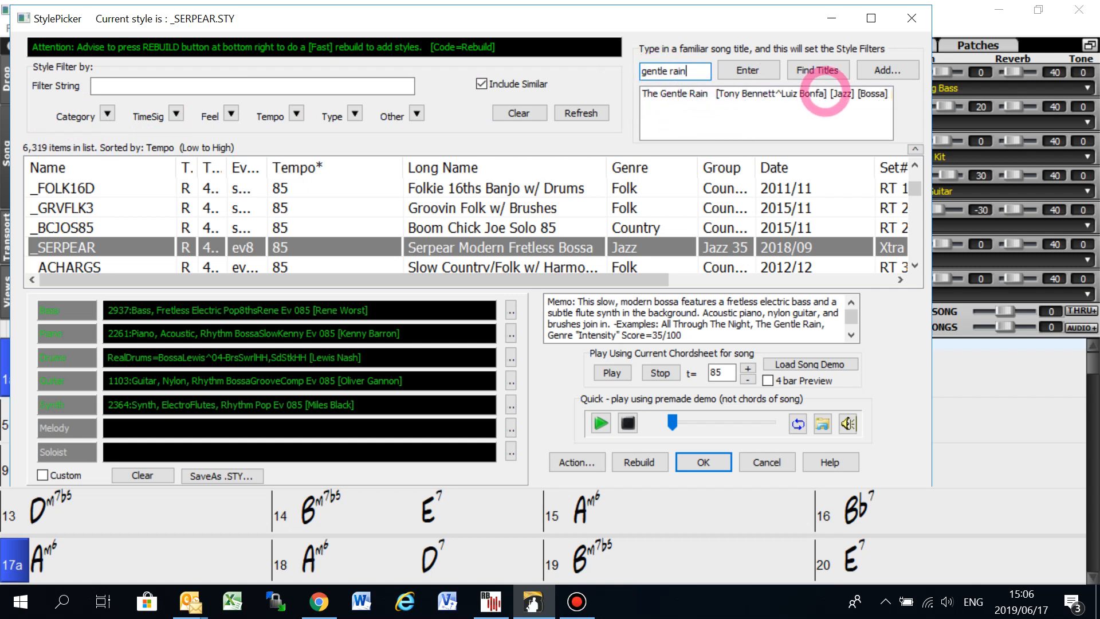
{"action": "double_click", "coordinate": [692, 91]}
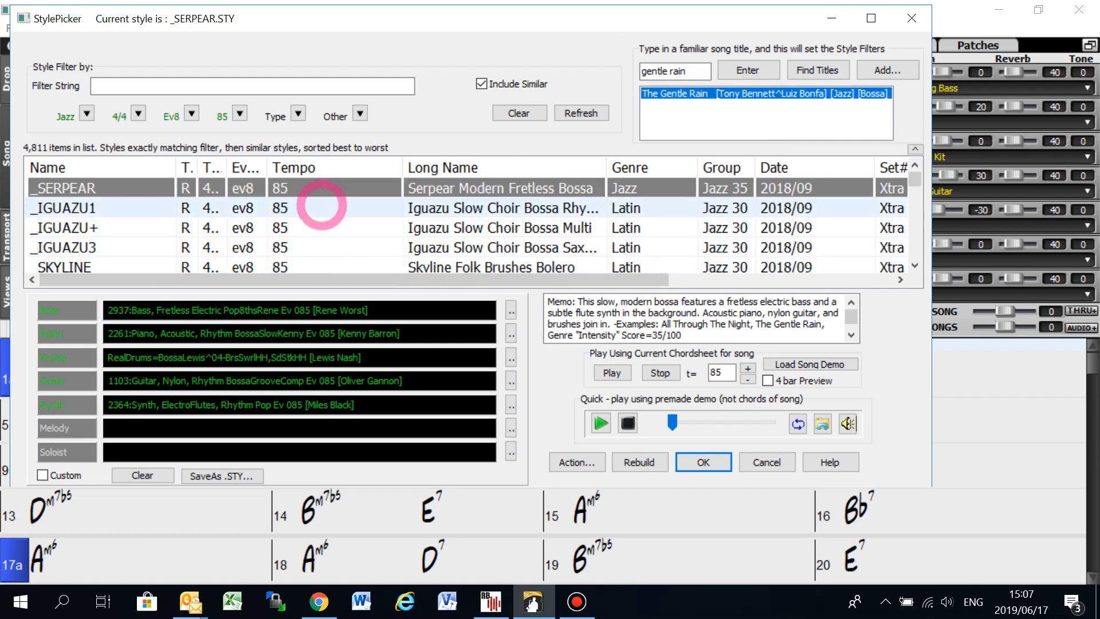
- Audition the _SERPEAR (Serpear Modern Fretless Bossa) style, stop the demo, and apply it with styles enabled for this song
{"action": "left_click", "coordinate": [310, 184]}
{"action": "double_click", "coordinate": [307, 193]}
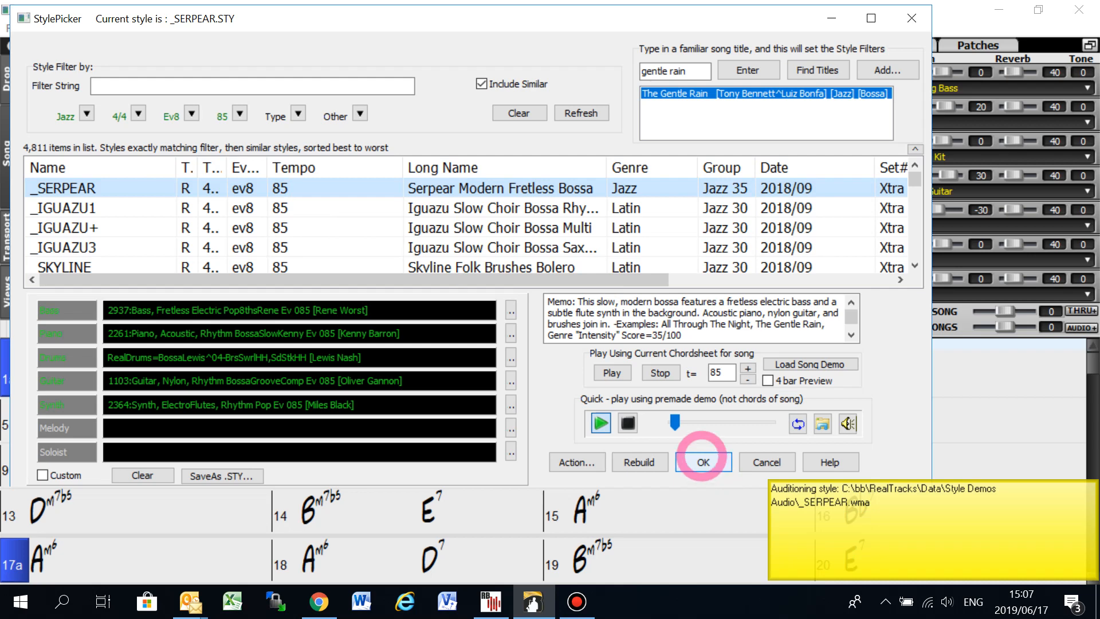
{"action": "left_click", "coordinate": [658, 373]}
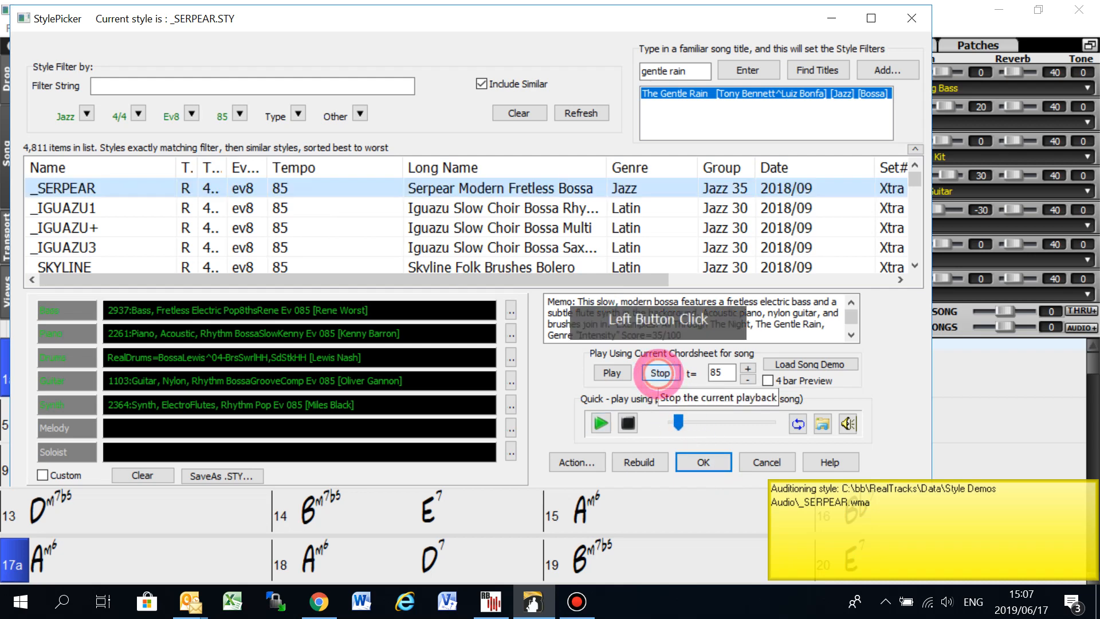
{"action": "left_click", "coordinate": [714, 460]}
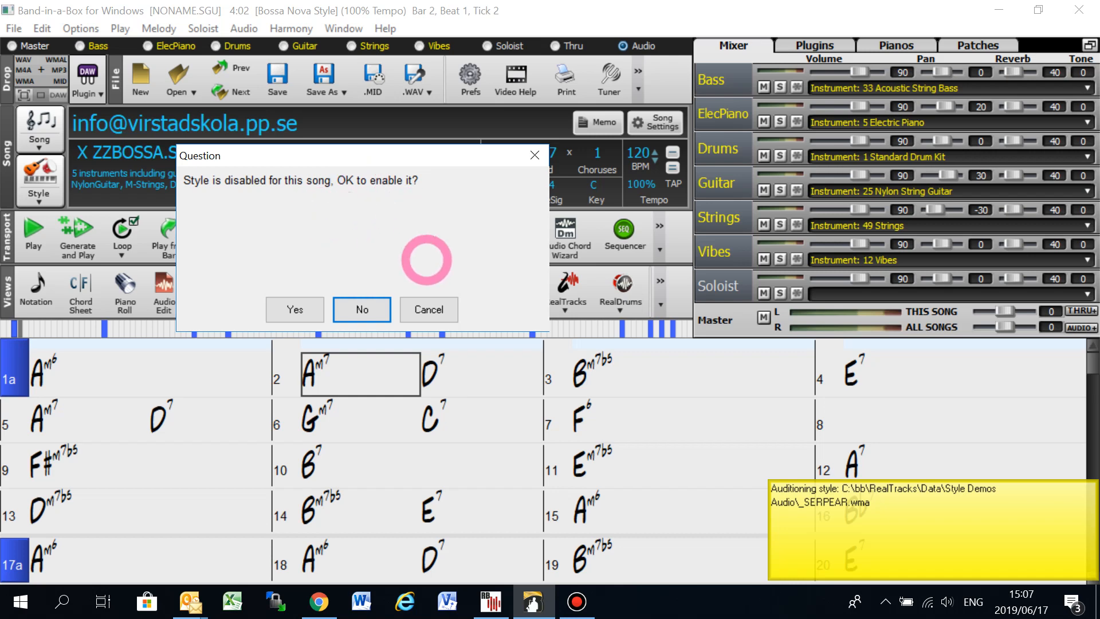
{"action": "left_click", "coordinate": [294, 310]}
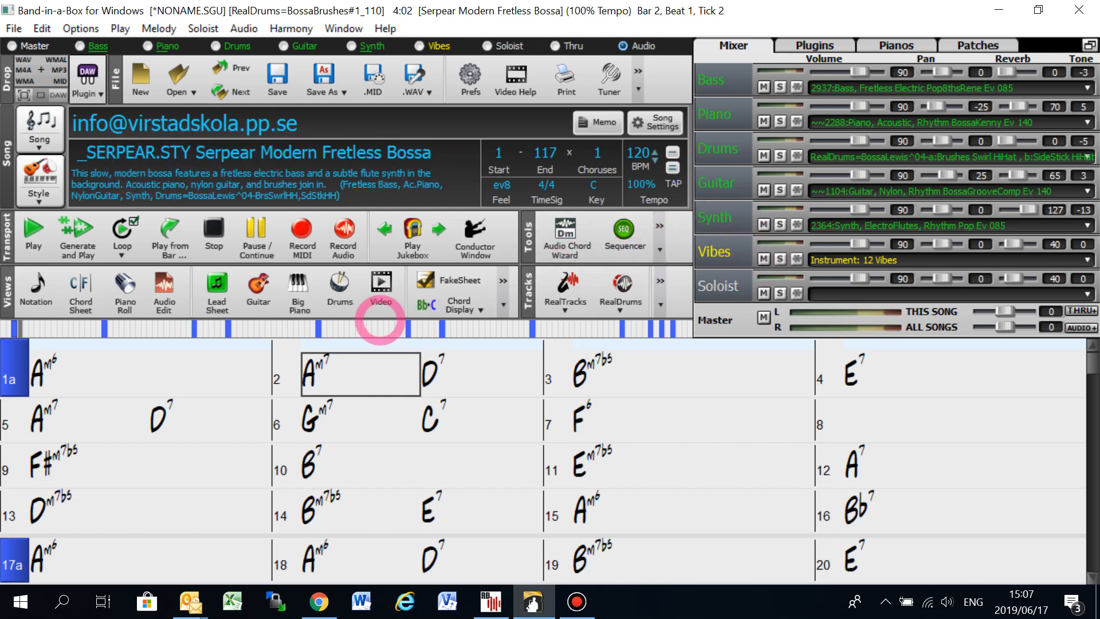
- Generate and play the arrangement with the Serpear Modern Fretless Bossa style, stopping playback after the first few bars
{"action": "left_click", "coordinate": [81, 238]}
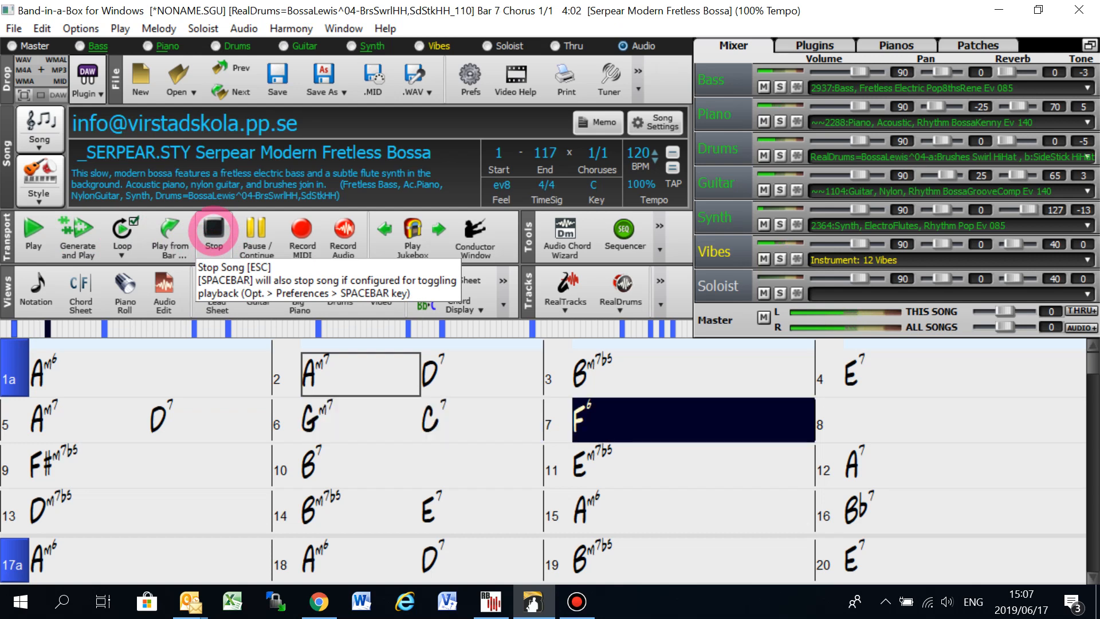
{"action": "left_click", "coordinate": [214, 228]}
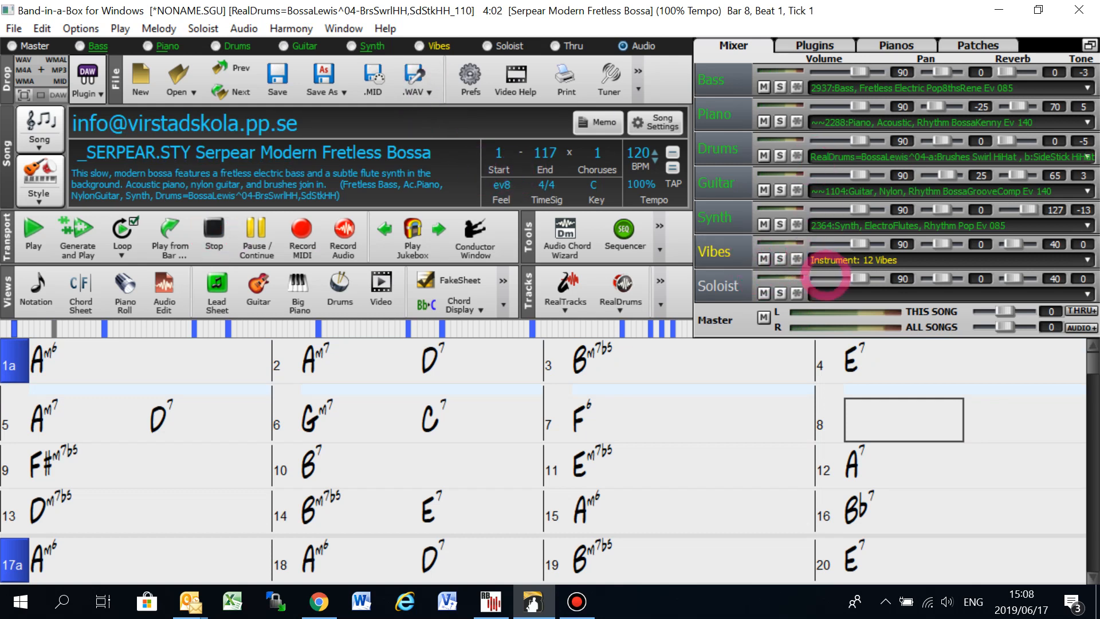
- Examine the melody and chords in the Lead Sheet window during playback, stop the song, and put the window away
{"action": "left_click", "coordinate": [343, 29]}
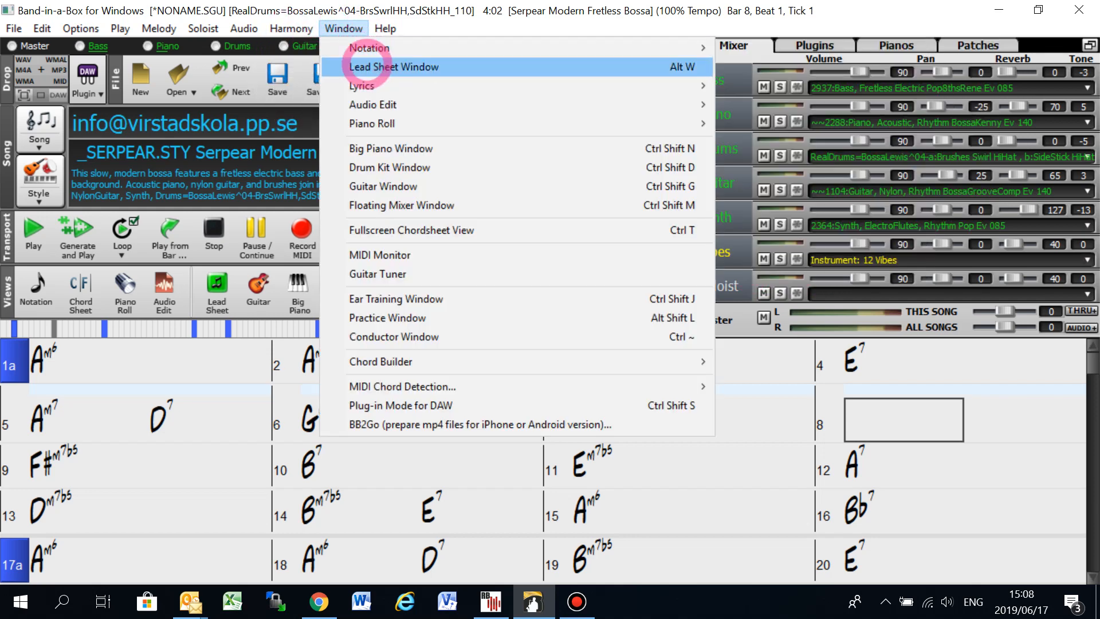
{"action": "left_click", "coordinate": [367, 66]}
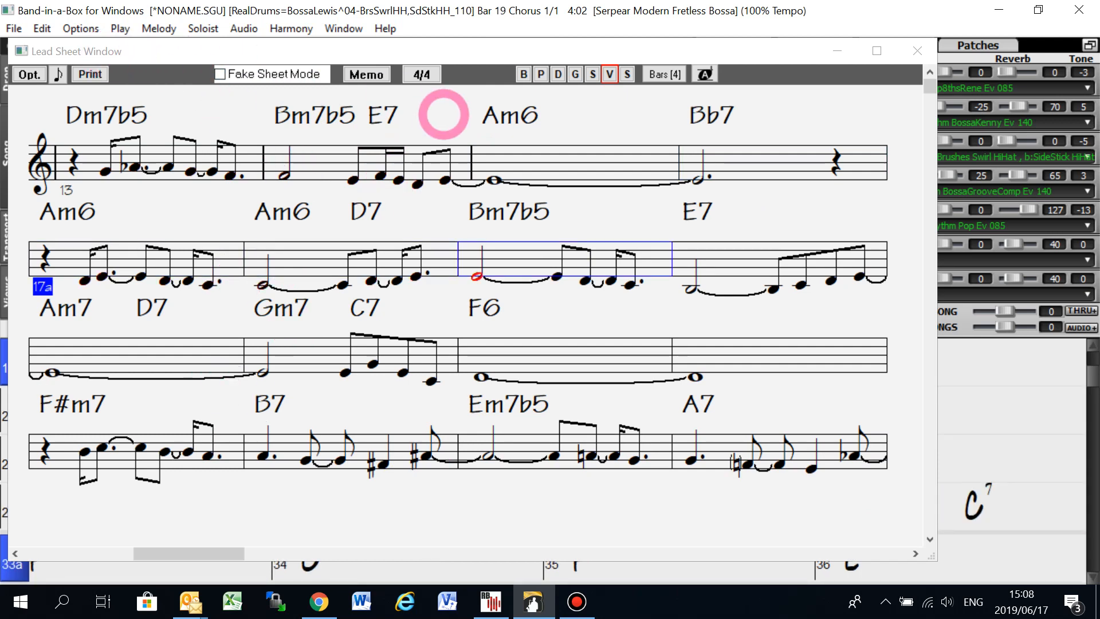
{"action": "key", "text": "Escape"}
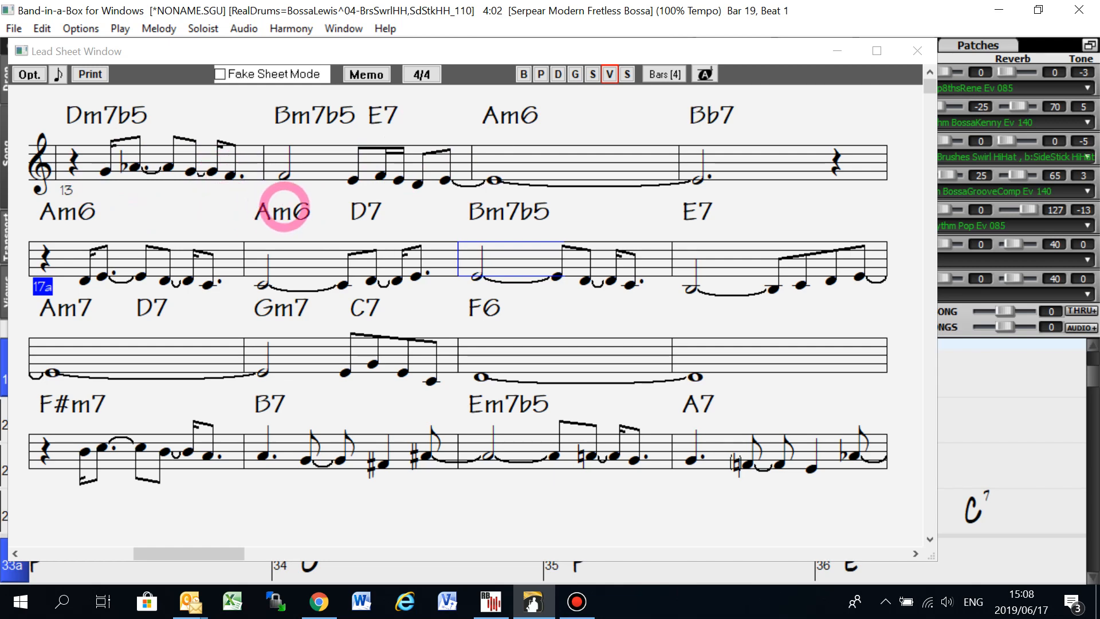
{"action": "left_click", "coordinate": [838, 51]}
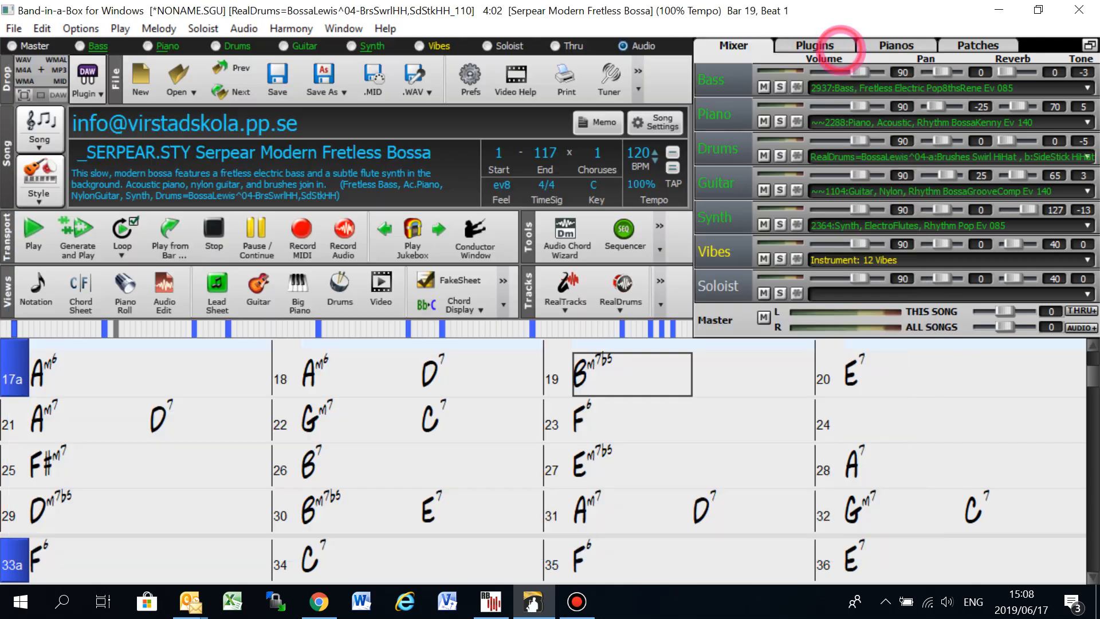